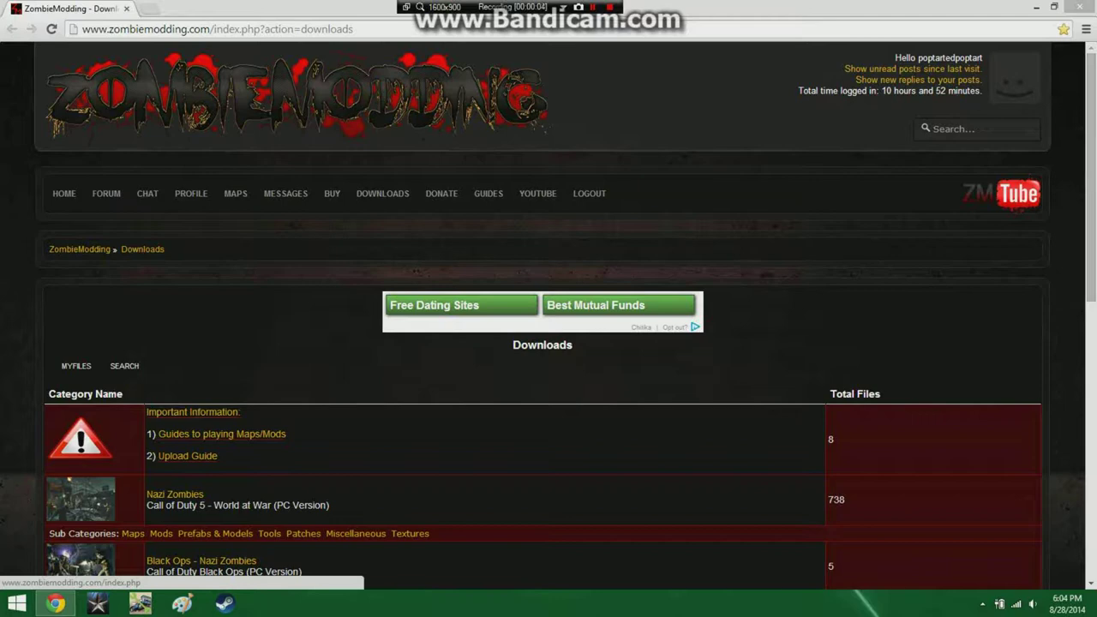
Look over the Downloads page's categories and recent downloads, and the site's profile options.
{"action": "scroll", "coordinate": [548, 326], "scroll_direction": "down", "scroll_amount": 3}
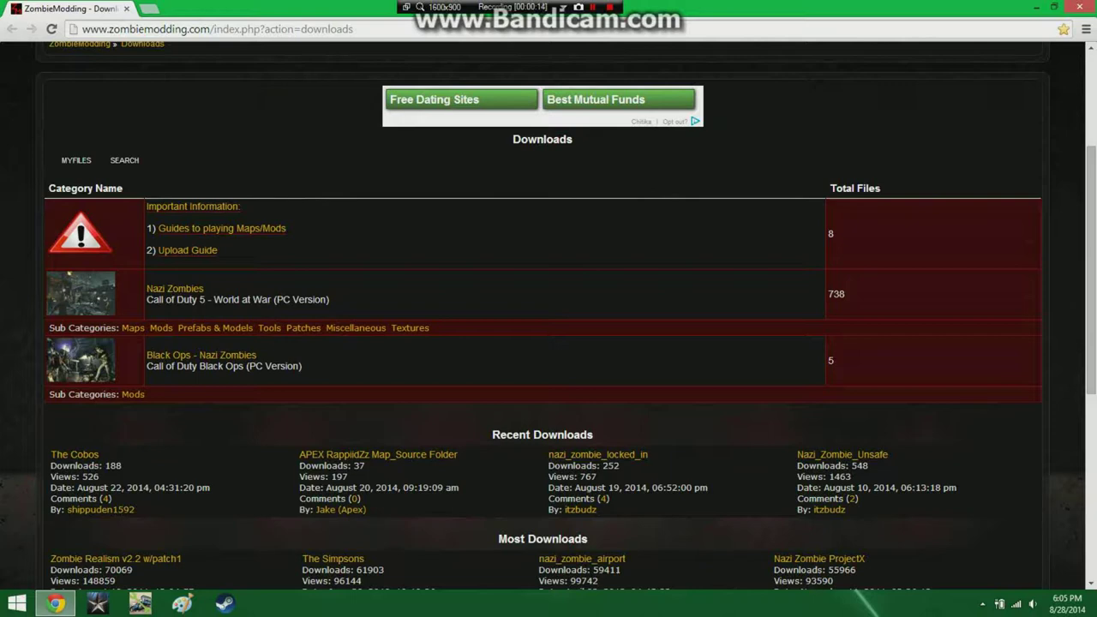
{"action": "scroll", "coordinate": [190, 194], "scroll_direction": "up", "scroll_amount": 3}
{"action": "mouse_move", "coordinate": [191, 193]}
{"action": "scroll", "coordinate": [191, 194], "scroll_direction": "down", "scroll_amount": 1}
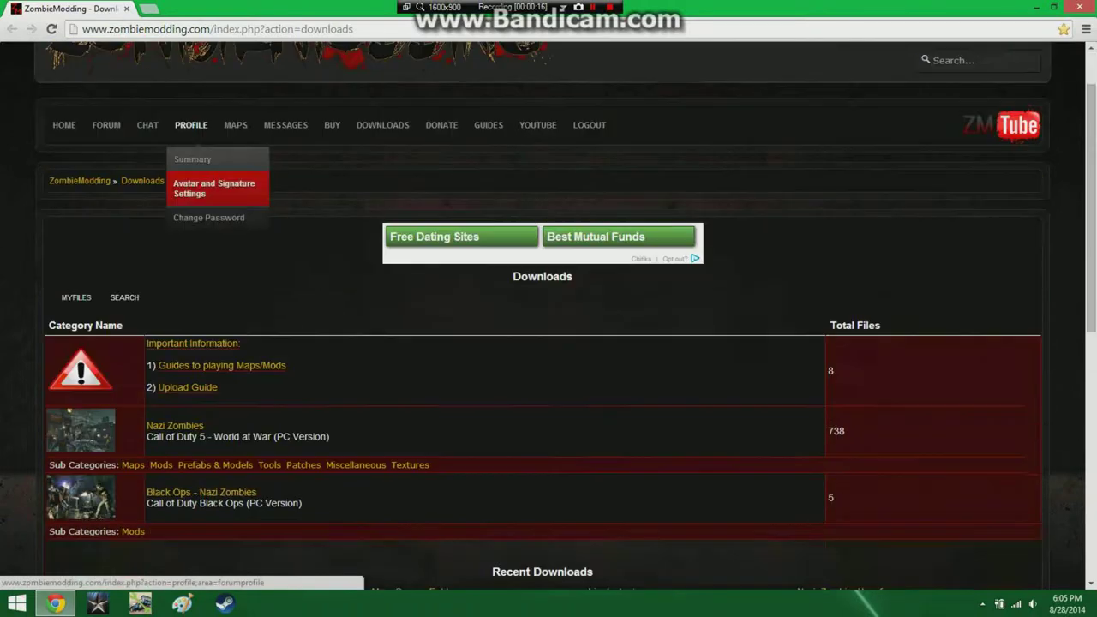
{"action": "scroll", "coordinate": [214, 189], "scroll_direction": "down", "scroll_amount": 3}
{"action": "scroll", "coordinate": [214, 189], "scroll_direction": "up", "scroll_amount": 4}
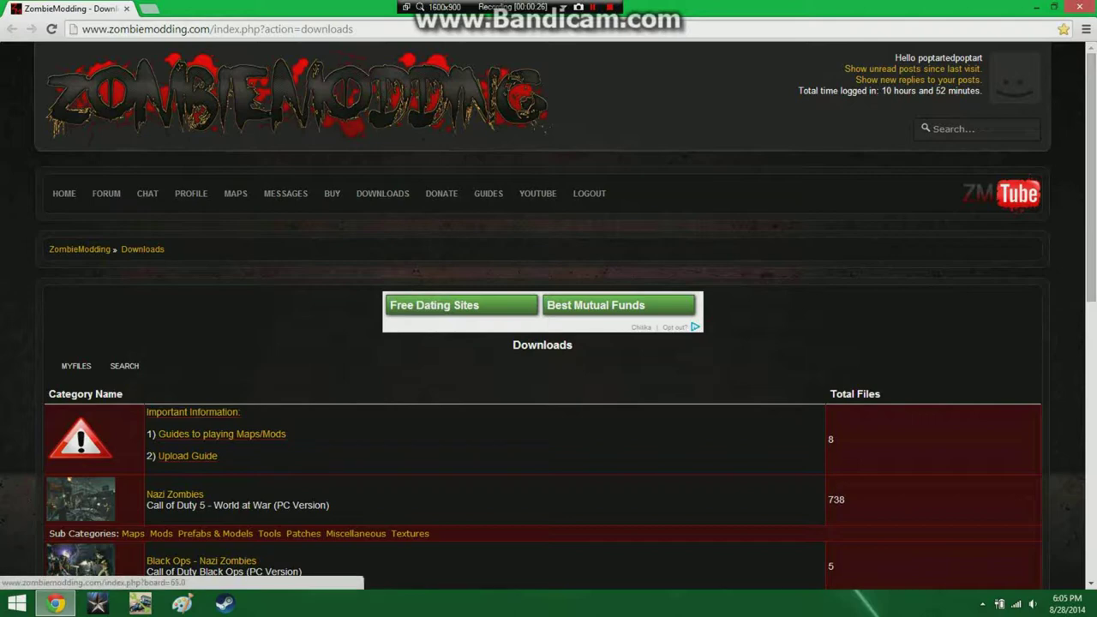
{"action": "scroll", "coordinate": [548, 342], "scroll_direction": "down", "scroll_amount": 3}
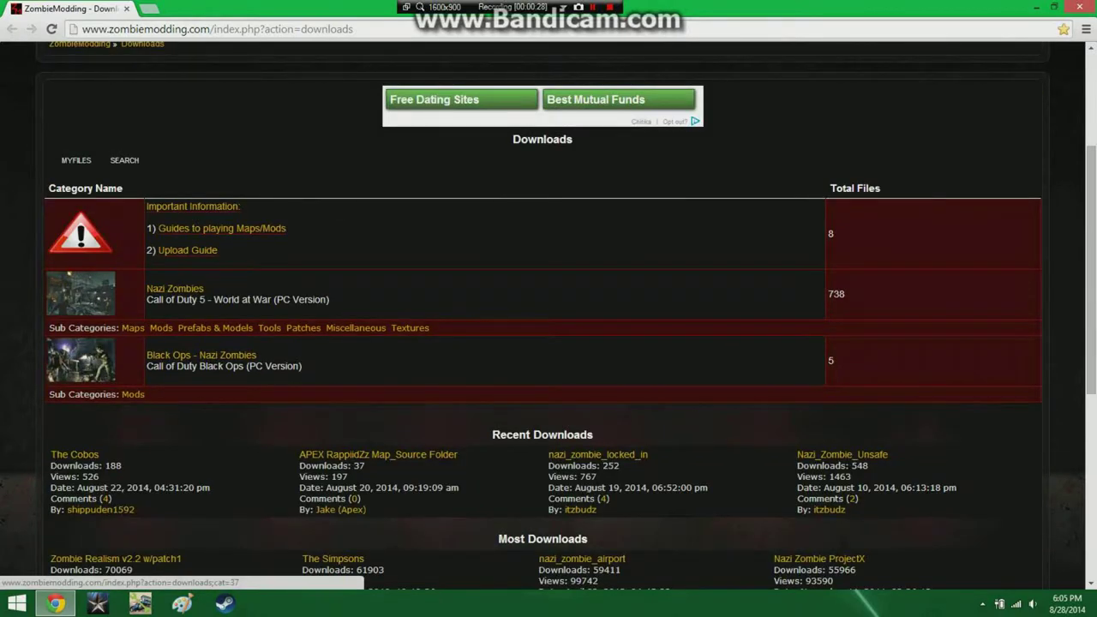
{"action": "scroll", "coordinate": [549, 343], "scroll_direction": "up", "scroll_amount": 3}
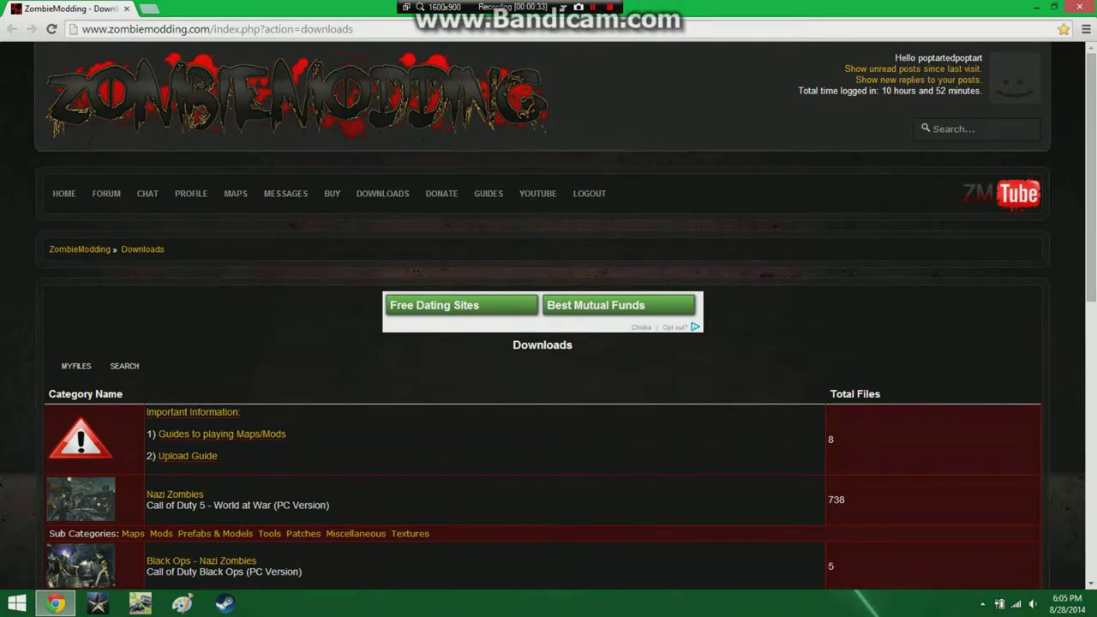
Open the Windows patch list in the Patches category of the Nazi Zombies downloads.
{"action": "mouse_move", "coordinate": [382, 193]}
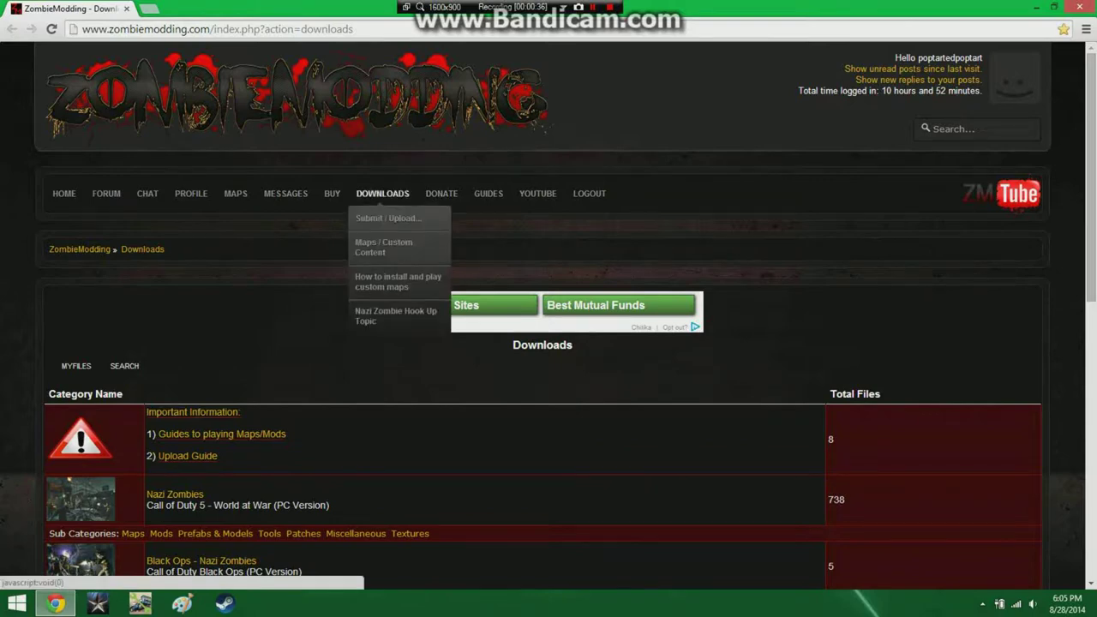
{"action": "scroll", "coordinate": [548, 342], "scroll_direction": "down", "scroll_amount": 2}
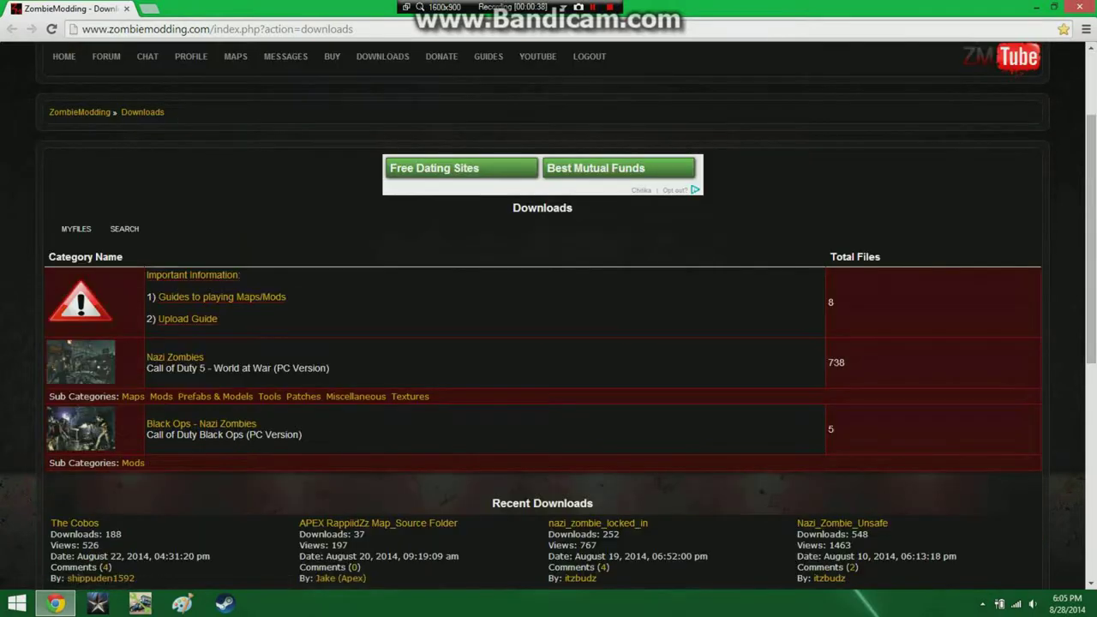
{"action": "left_click", "coordinate": [175, 357]}
{"action": "scroll", "coordinate": [549, 343], "scroll_direction": "down", "scroll_amount": 4}
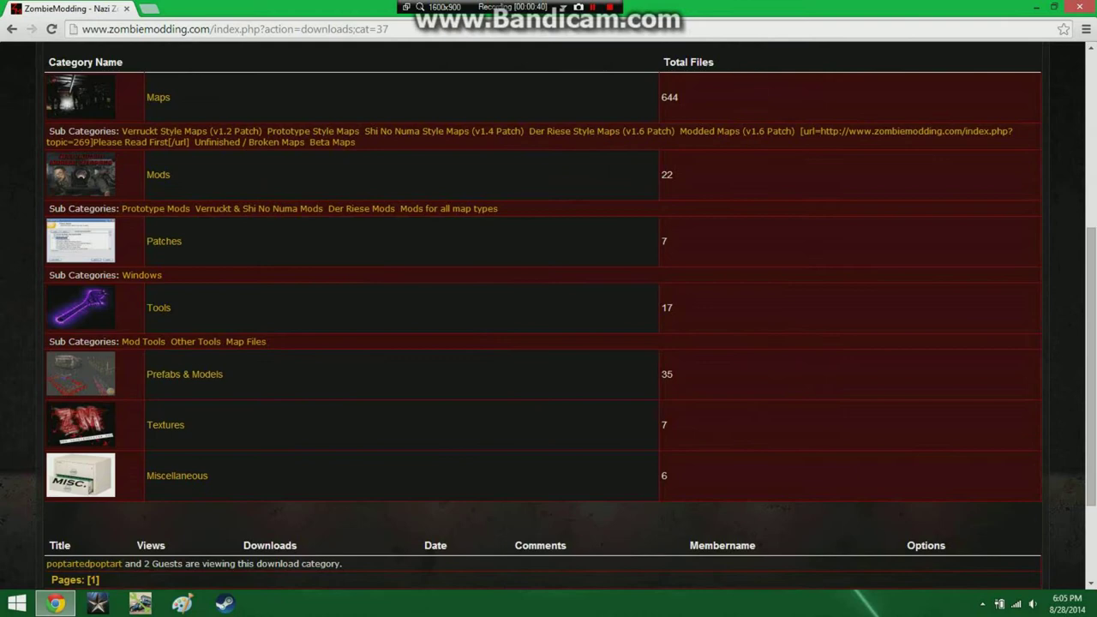
{"action": "left_click", "coordinate": [164, 240]}
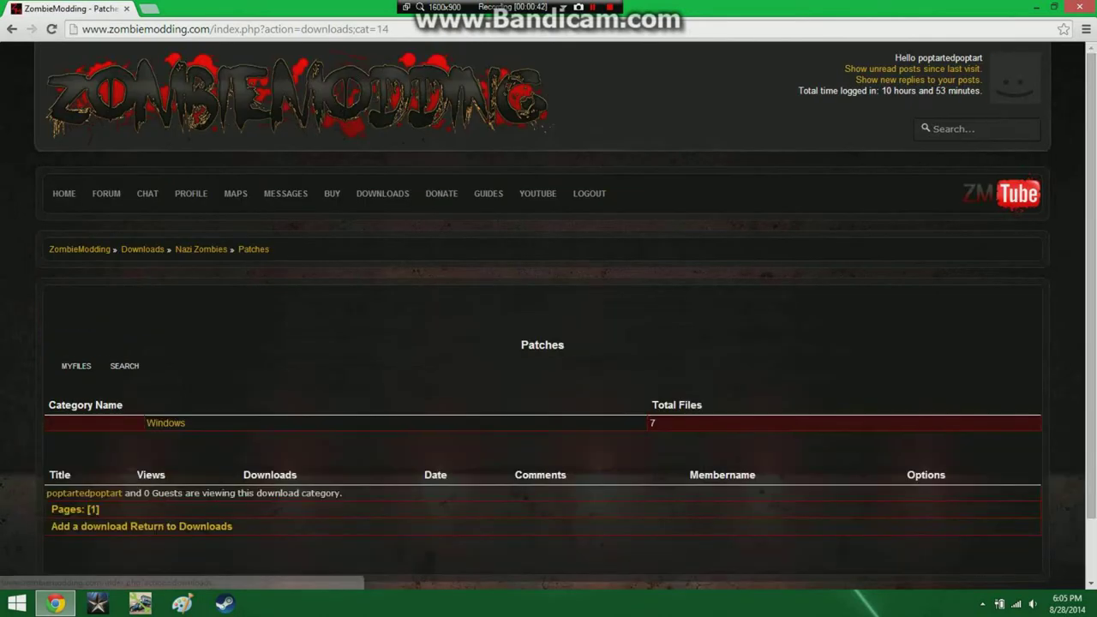
{"action": "left_click", "coordinate": [165, 422]}
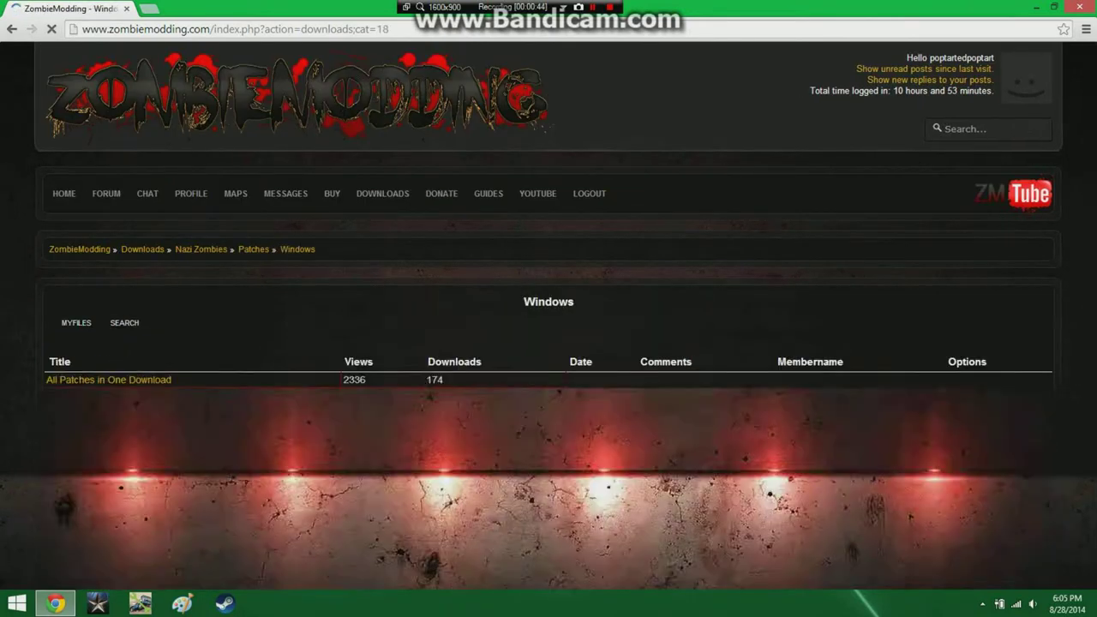
{"action": "scroll", "coordinate": [548, 342], "scroll_direction": "down", "scroll_amount": 1}
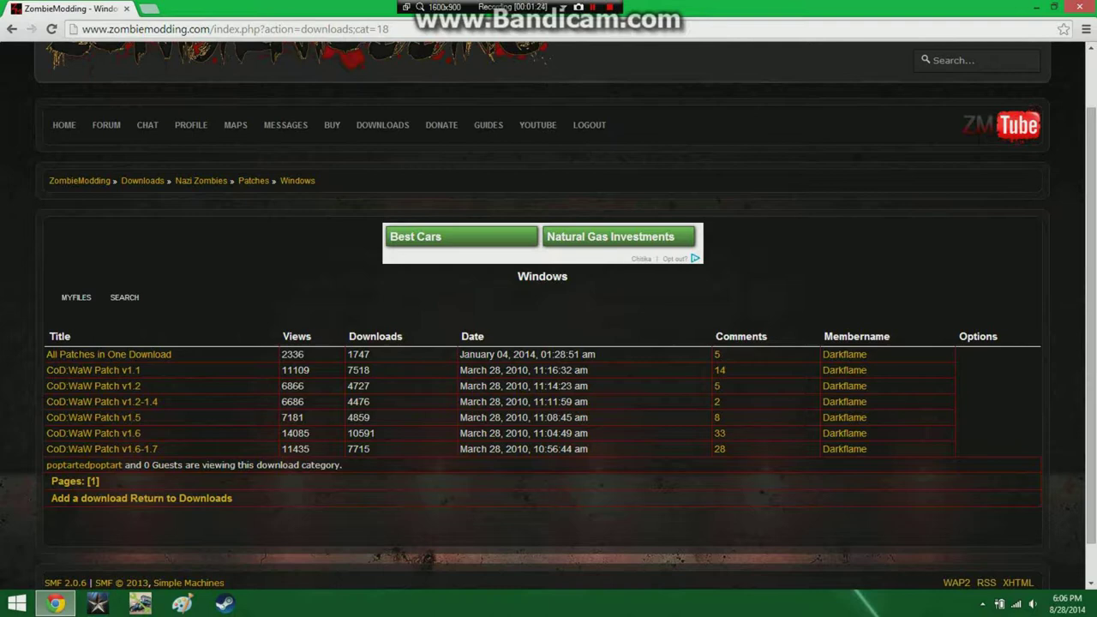
Return to the Nazi Zombies category, open the Maps / Custom Content downloads page and close the old browser tab.
{"action": "key", "text": "alt+Left"}
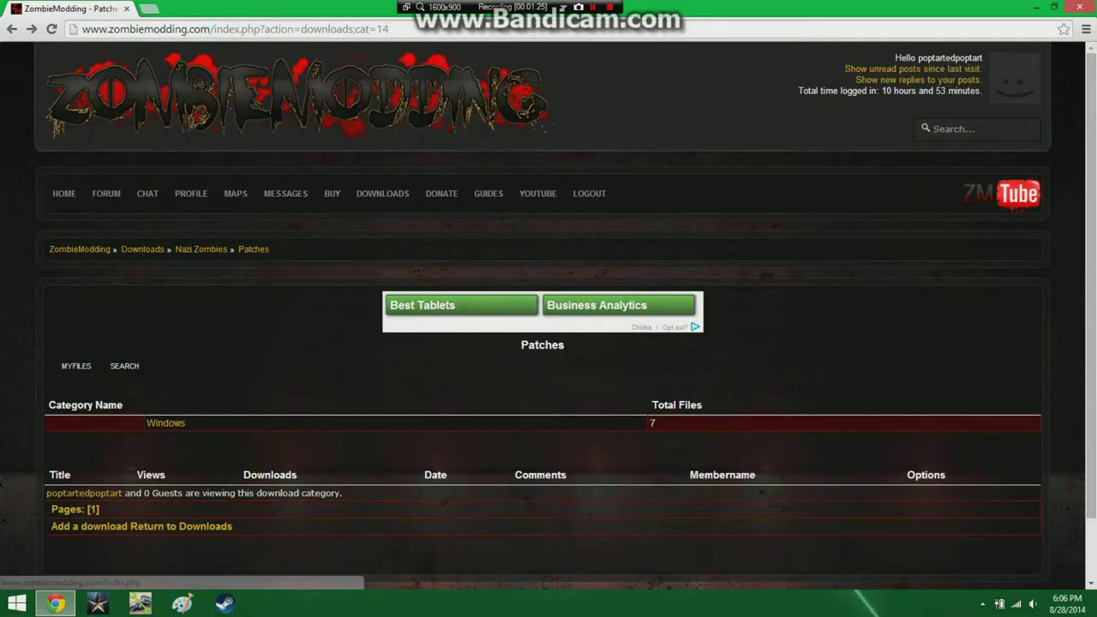
{"action": "key", "text": "alt+Left"}
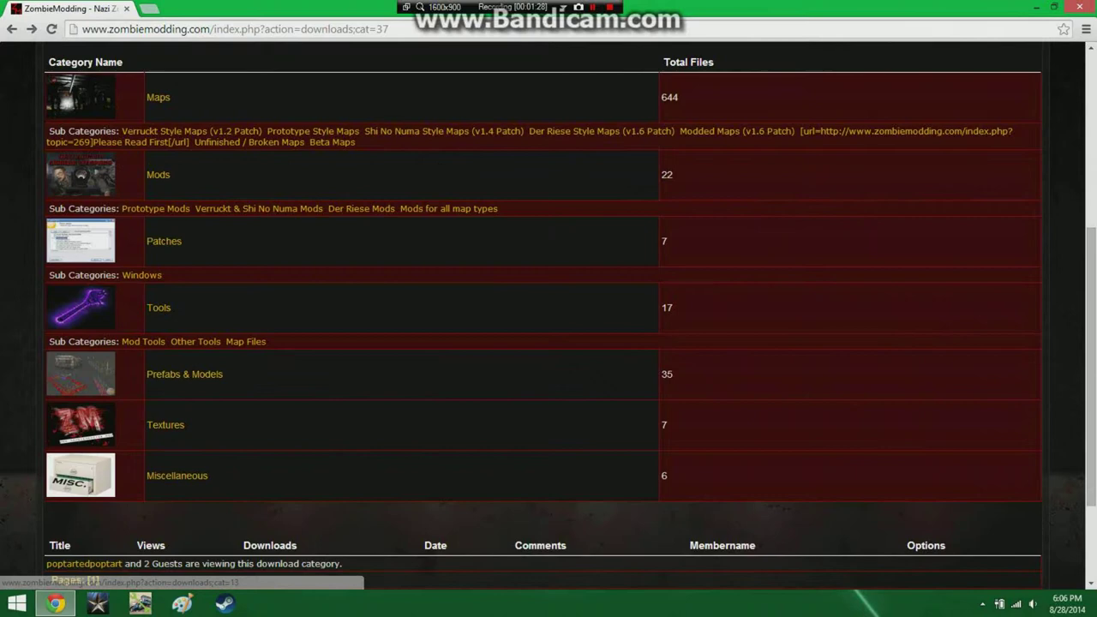
{"action": "scroll", "coordinate": [548, 325], "scroll_direction": "up", "scroll_amount": 5}
{"action": "mouse_move", "coordinate": [382, 194]}
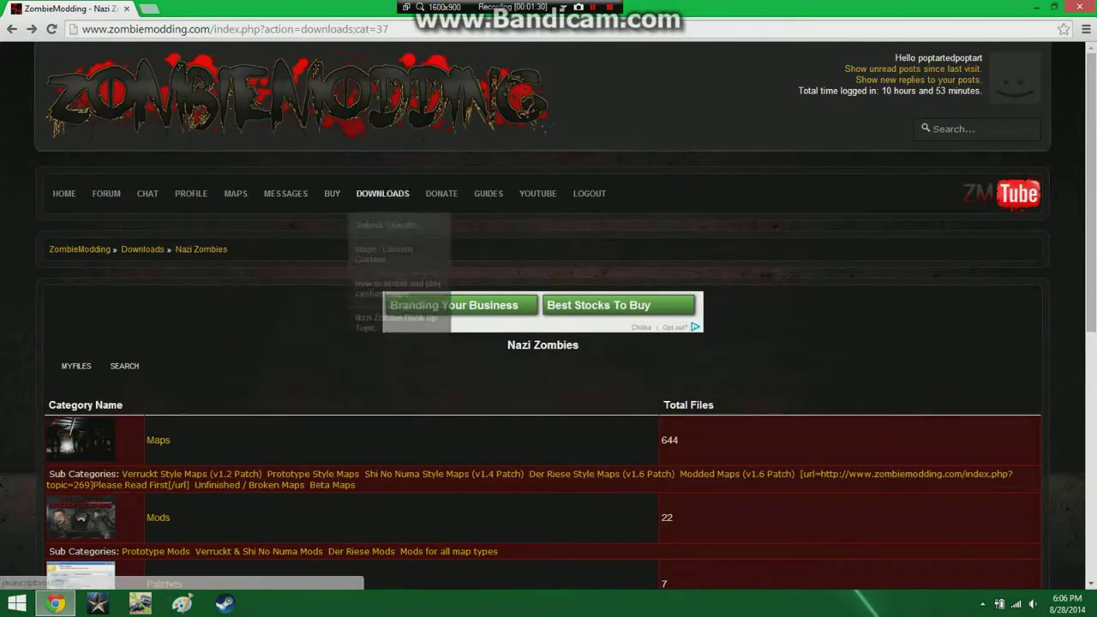
{"action": "left_click", "coordinate": [399, 246]}
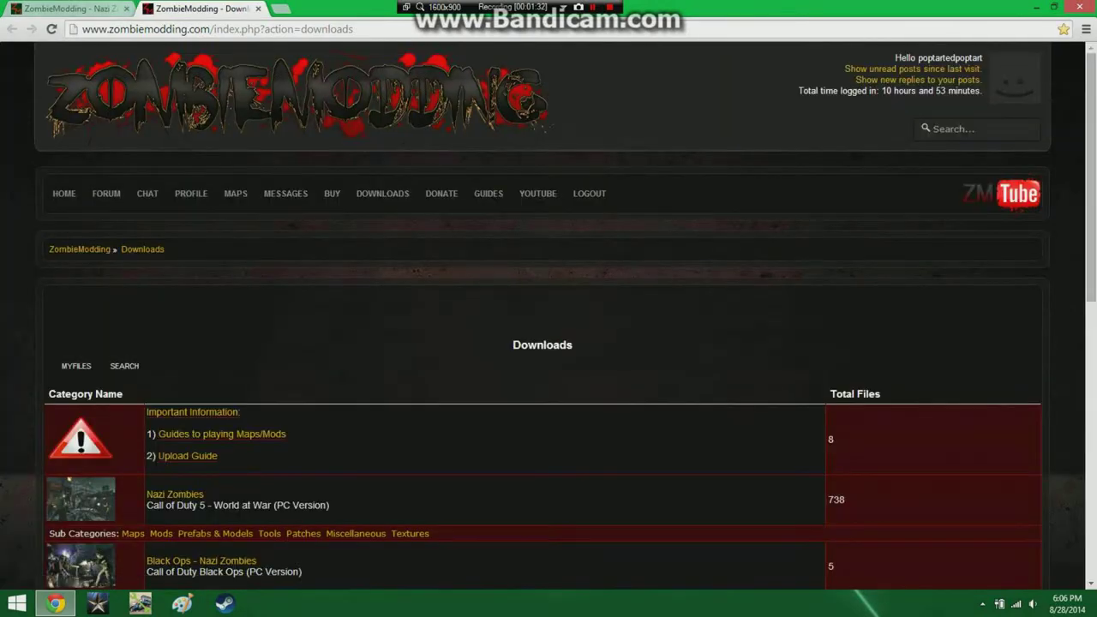
{"action": "left_click", "coordinate": [126, 8]}
Review the download categories and the site's Downloads options, including Maps / Custom Content.
{"action": "scroll", "coordinate": [549, 343], "scroll_direction": "down", "scroll_amount": 4}
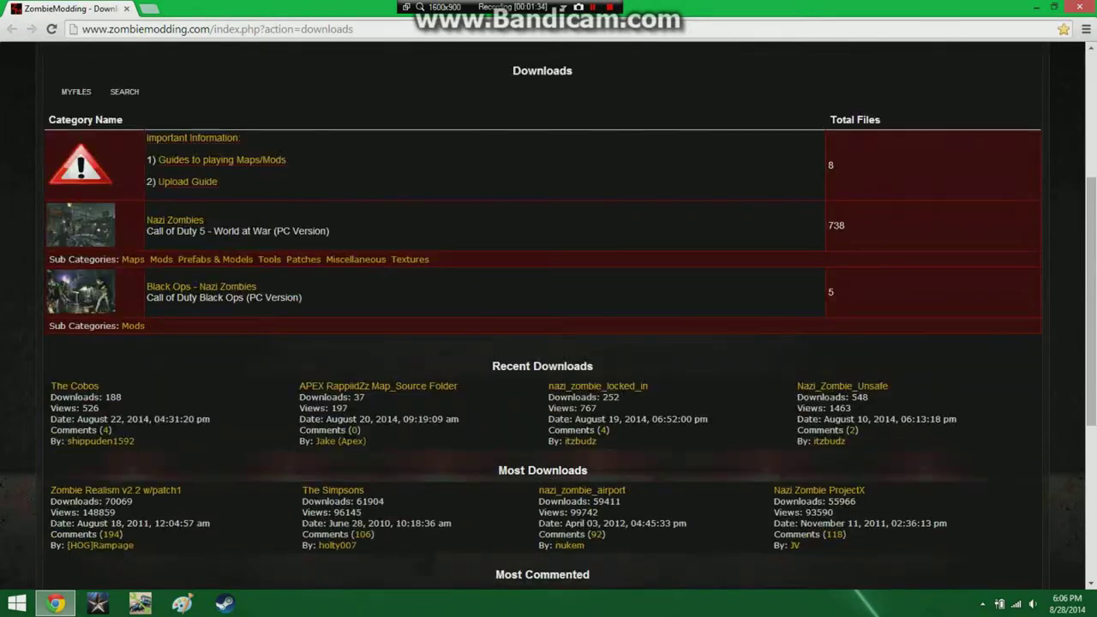
{"action": "scroll", "coordinate": [549, 342], "scroll_direction": "up", "scroll_amount": 4}
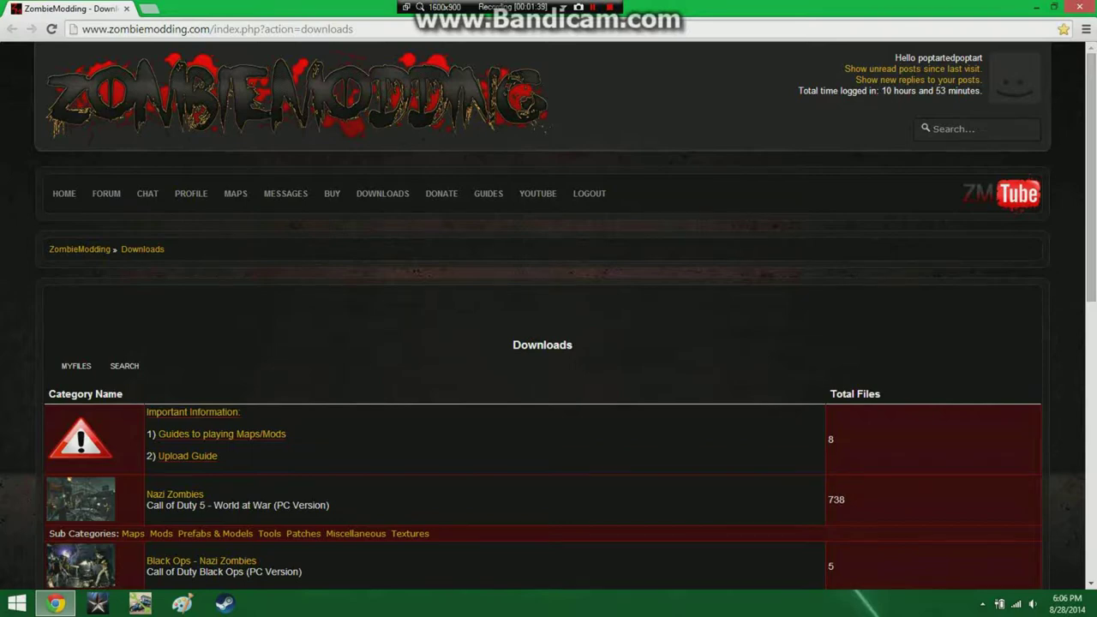
{"action": "scroll", "coordinate": [549, 343], "scroll_direction": "down", "scroll_amount": 2}
{"action": "scroll", "coordinate": [548, 342], "scroll_direction": "up", "scroll_amount": 2}
{"action": "mouse_move", "coordinate": [383, 192]}
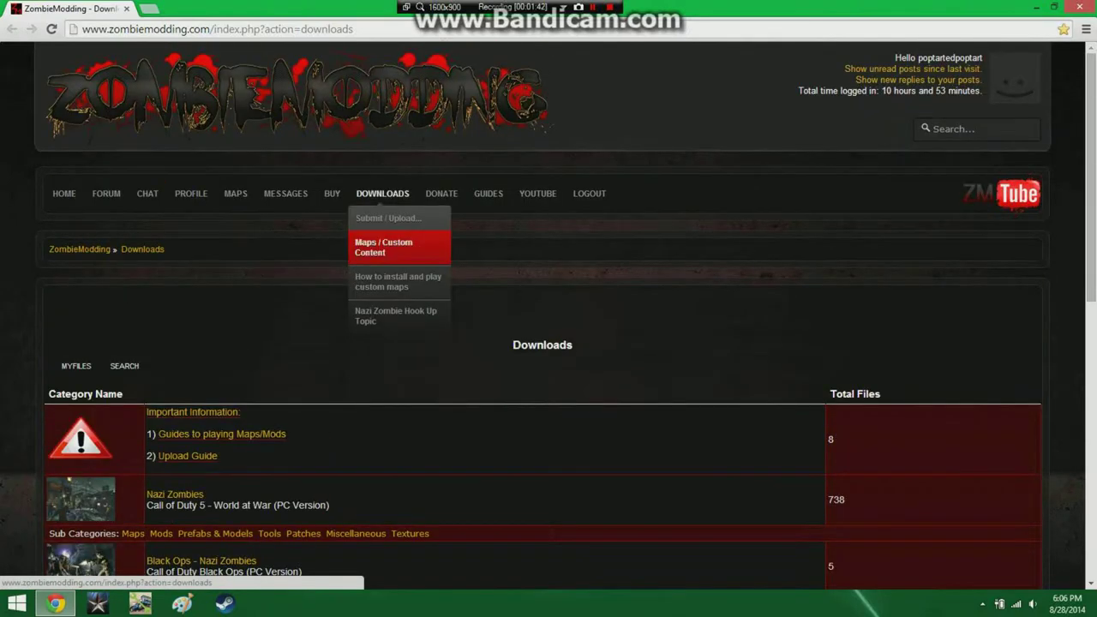
{"action": "scroll", "coordinate": [548, 343], "scroll_direction": "down", "scroll_amount": 2}
{"action": "scroll", "coordinate": [549, 342], "scroll_direction": "up", "scroll_amount": 2}
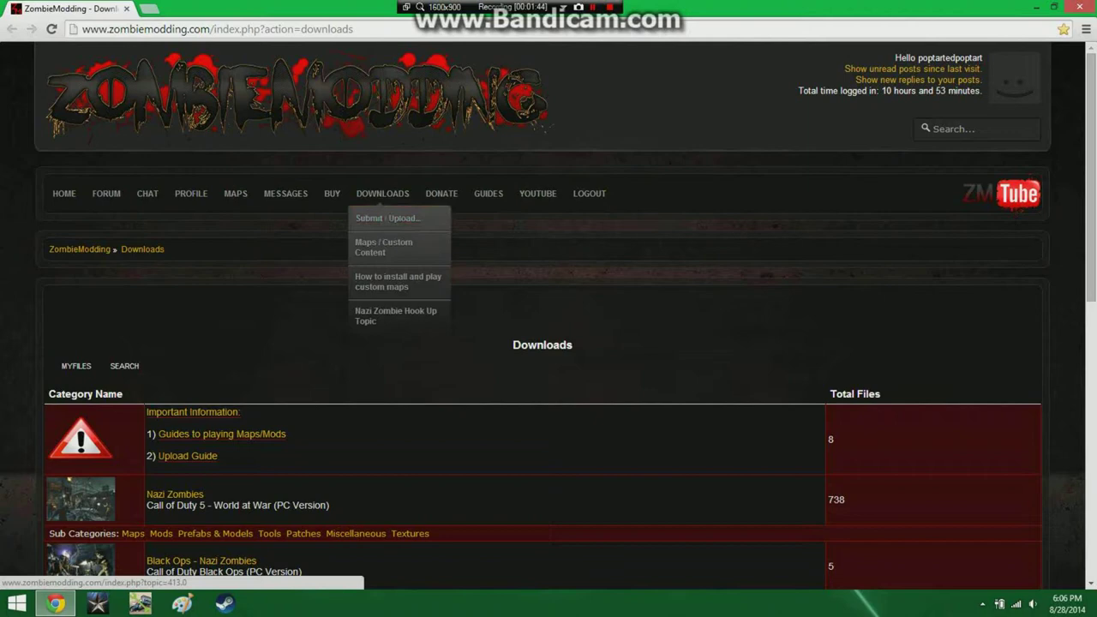
Open the Maps category under Nazi Zombies and look over its map styles.
{"action": "scroll", "coordinate": [549, 343], "scroll_direction": "down", "scroll_amount": 2}
{"action": "left_click", "coordinate": [175, 357]}
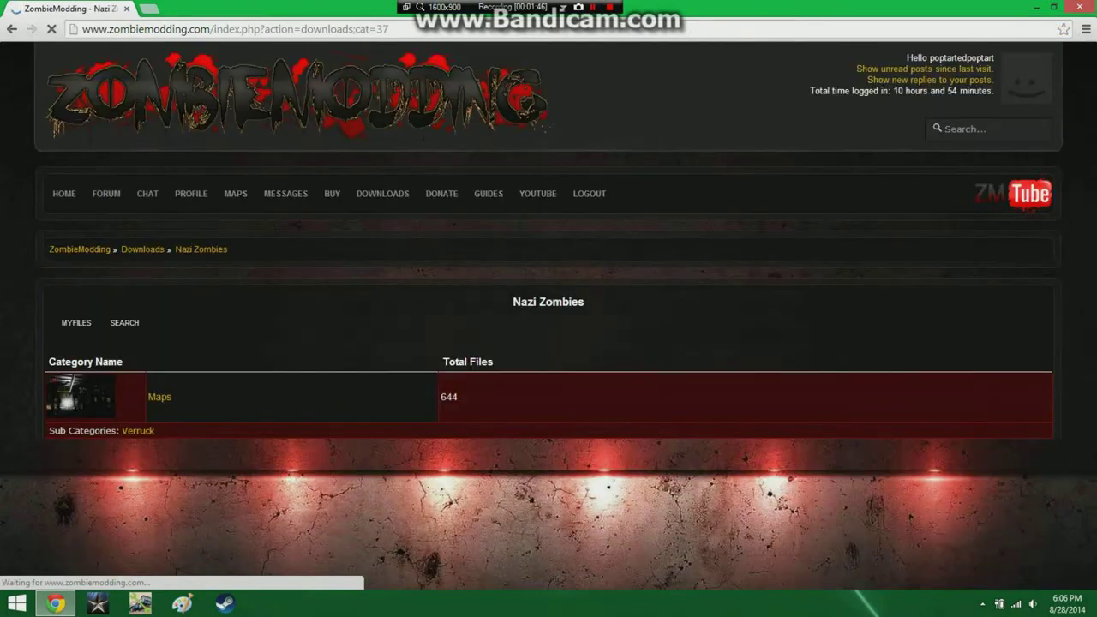
{"action": "left_click", "coordinate": [158, 439]}
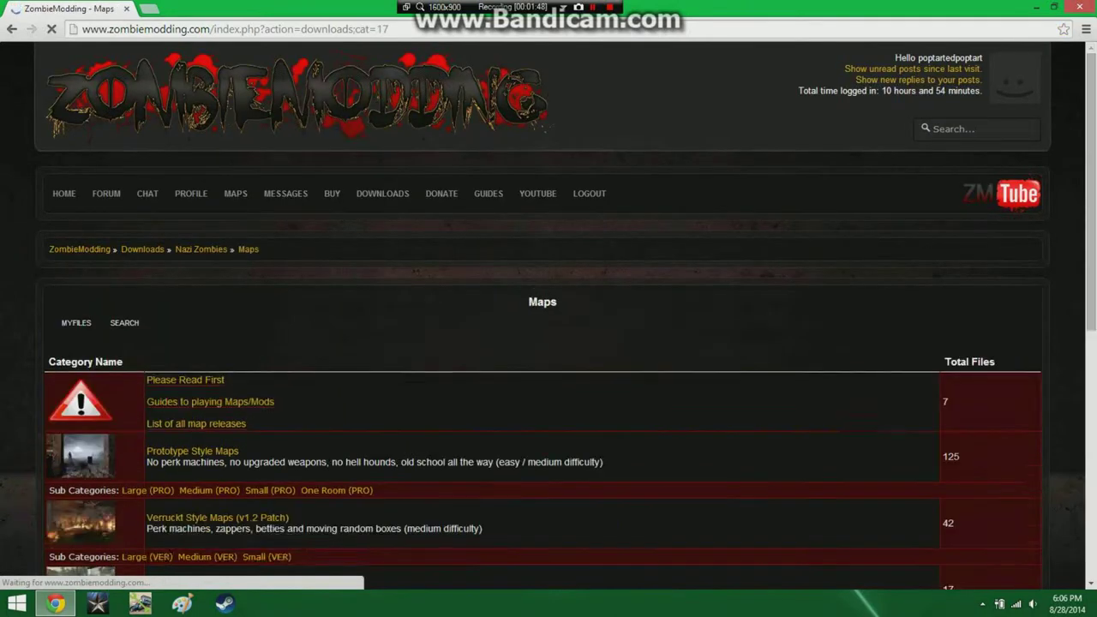
{"action": "scroll", "coordinate": [548, 343], "scroll_direction": "down", "scroll_amount": 3}
{"action": "scroll", "coordinate": [548, 343], "scroll_direction": "down", "scroll_amount": 2}
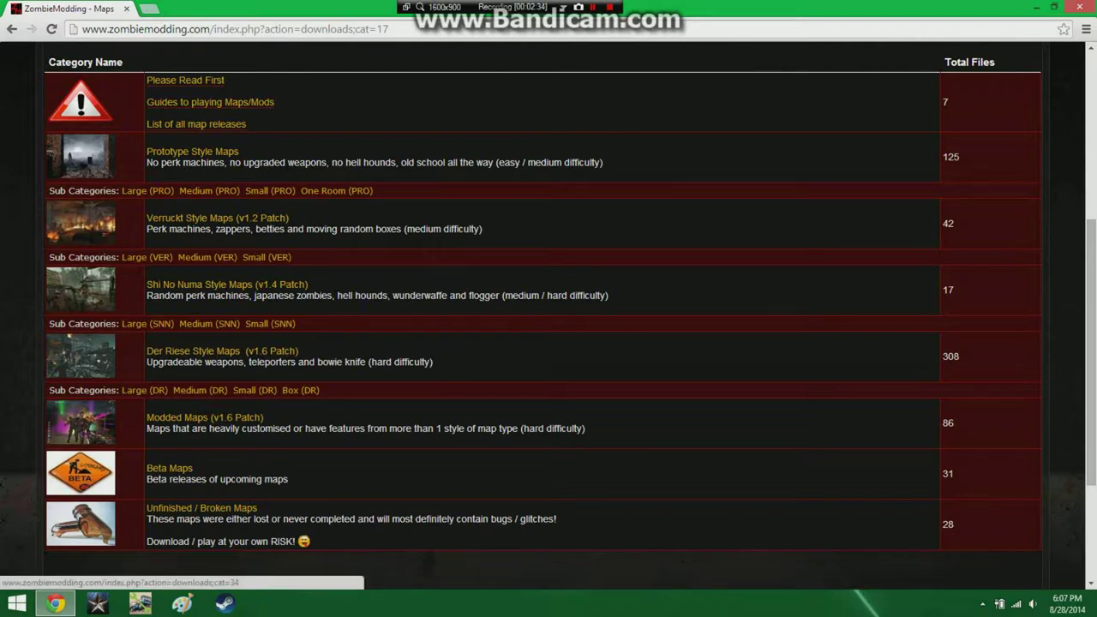
Open the Backlot map's page from Modded Maps (v1.6 Patch) and examine its preview media and download options.
{"action": "left_click", "coordinate": [204, 417]}
{"action": "scroll", "coordinate": [543, 315], "scroll_direction": "down", "scroll_amount": 3}
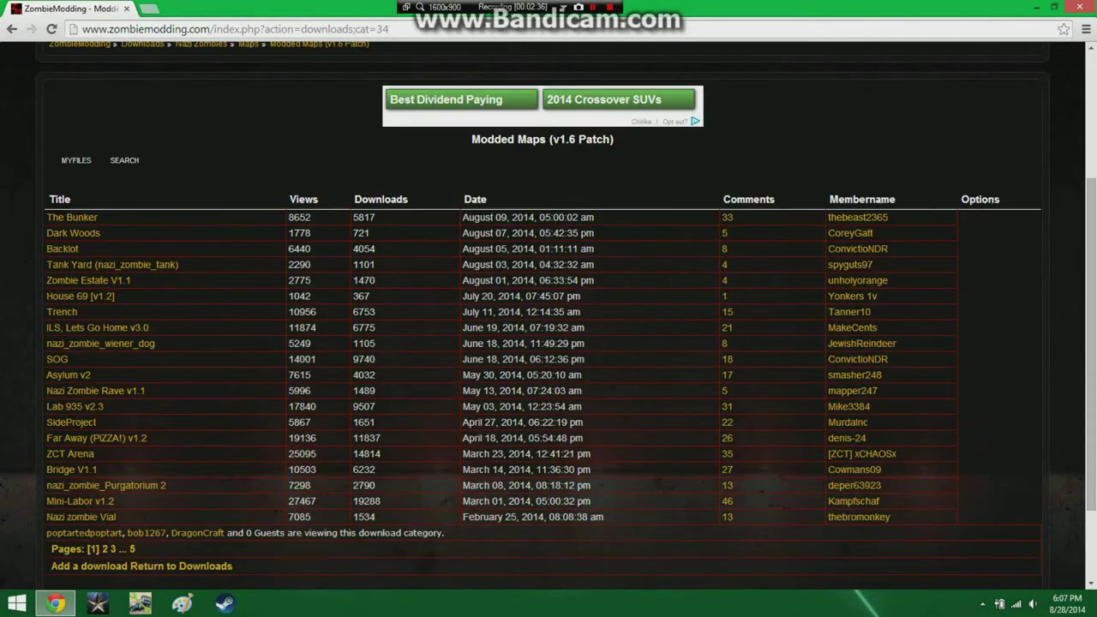
{"action": "left_click", "coordinate": [61, 248]}
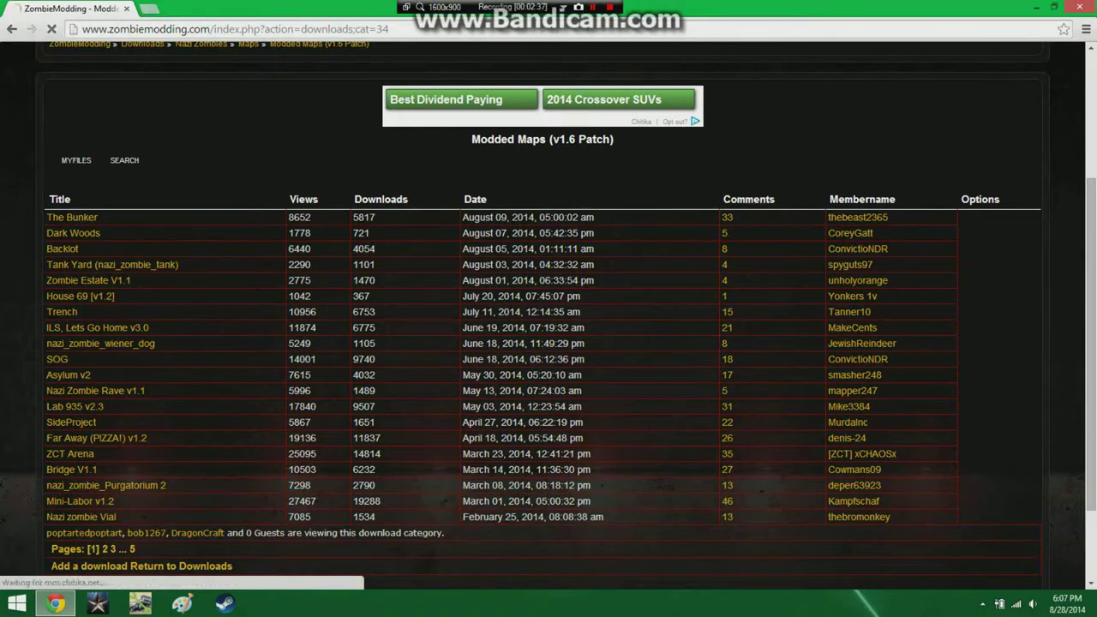
{"action": "scroll", "coordinate": [548, 343], "scroll_direction": "down", "scroll_amount": 1}
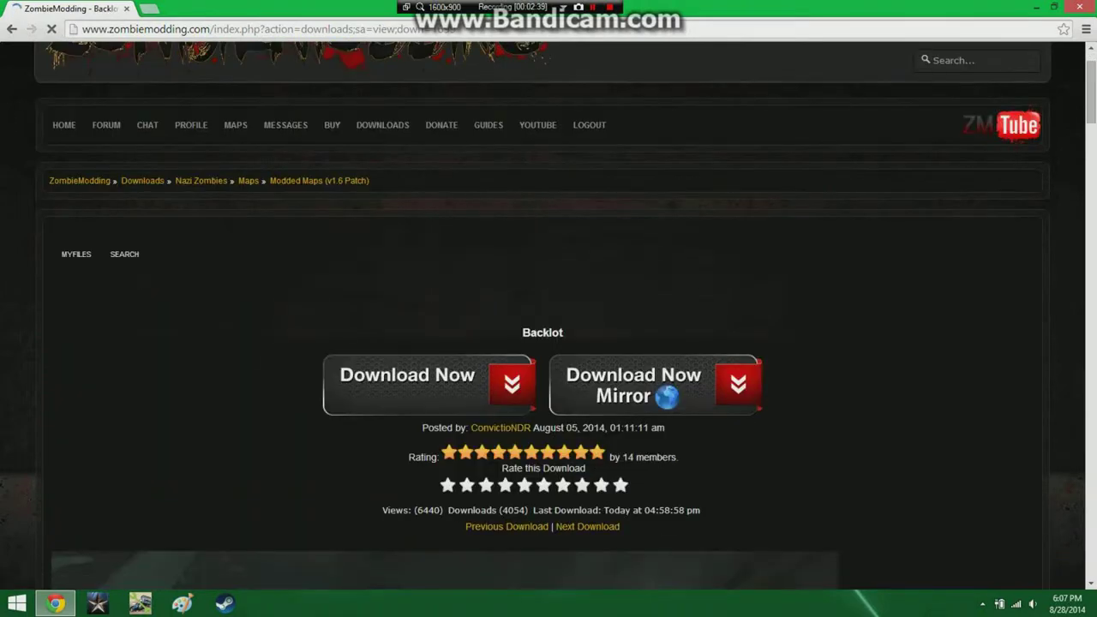
{"action": "scroll", "coordinate": [548, 342], "scroll_direction": "down", "scroll_amount": 3}
{"action": "scroll", "coordinate": [549, 343], "scroll_direction": "down", "scroll_amount": 10}
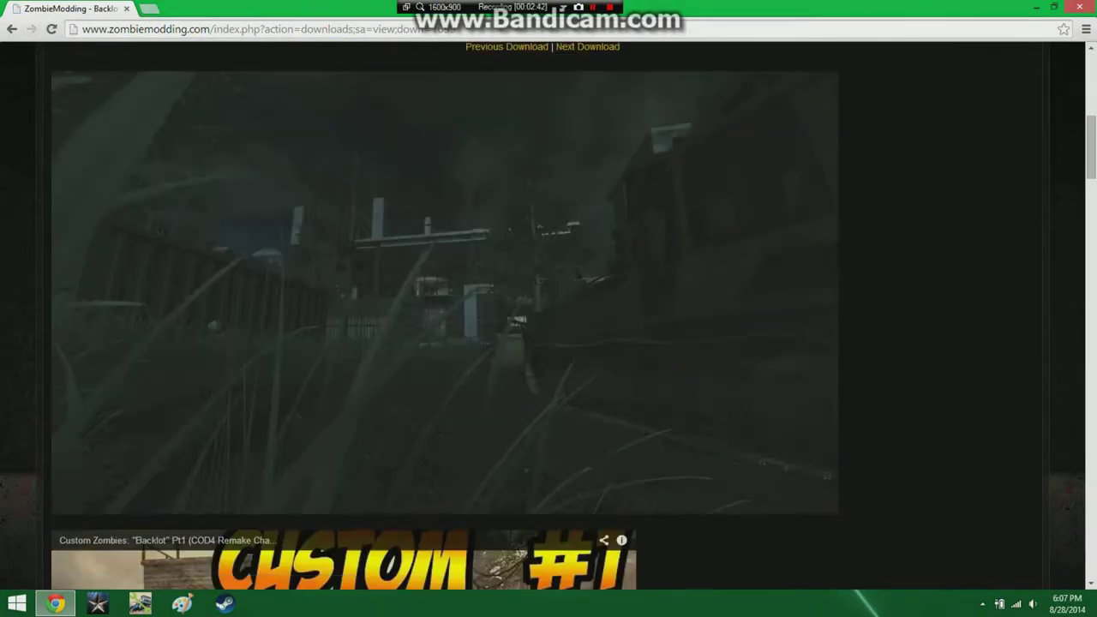
{"action": "scroll", "coordinate": [548, 342], "scroll_direction": "up", "scroll_amount": 15}
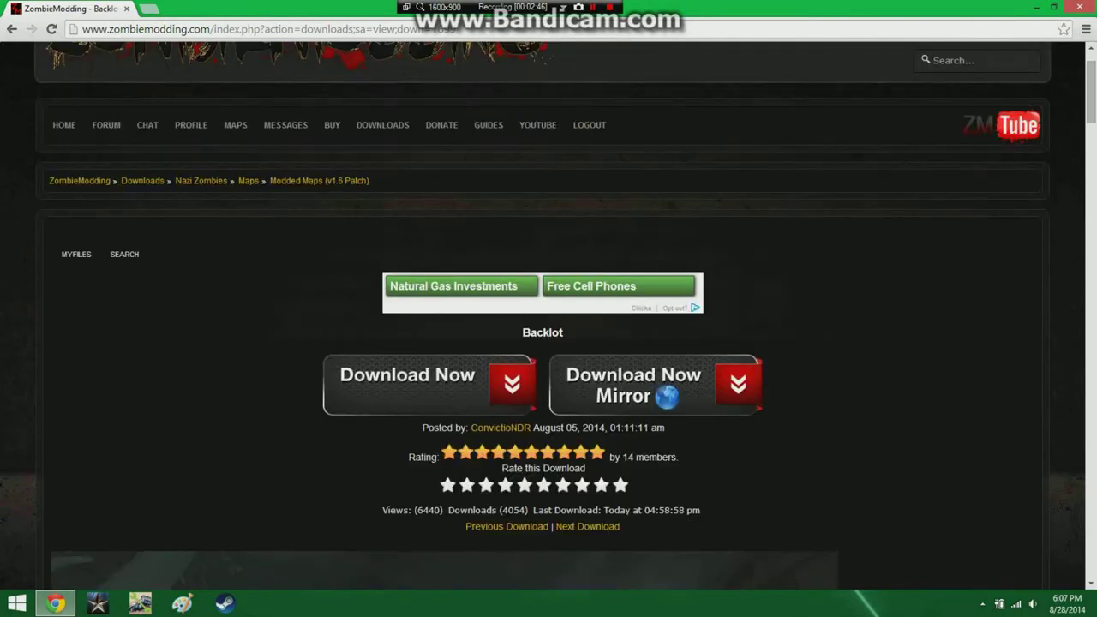
Return to the Maps category and view its Beta Maps and Unfinished / Broken Maps lists.
{"action": "left_click", "coordinate": [12, 28]}
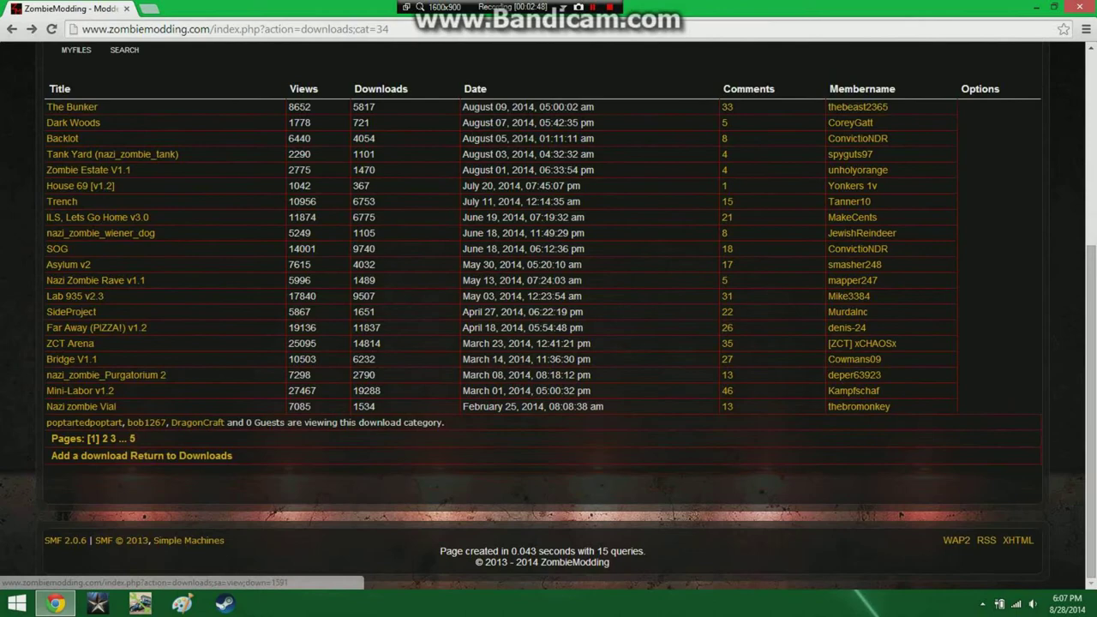
{"action": "key", "text": "alt+Left"}
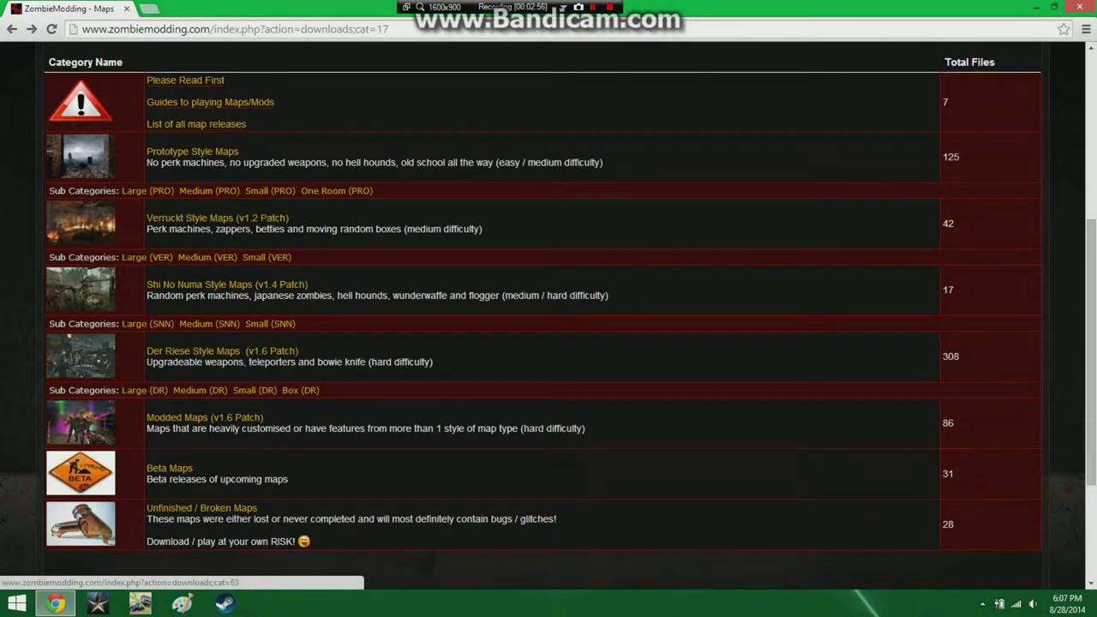
{"action": "left_click", "coordinate": [169, 468]}
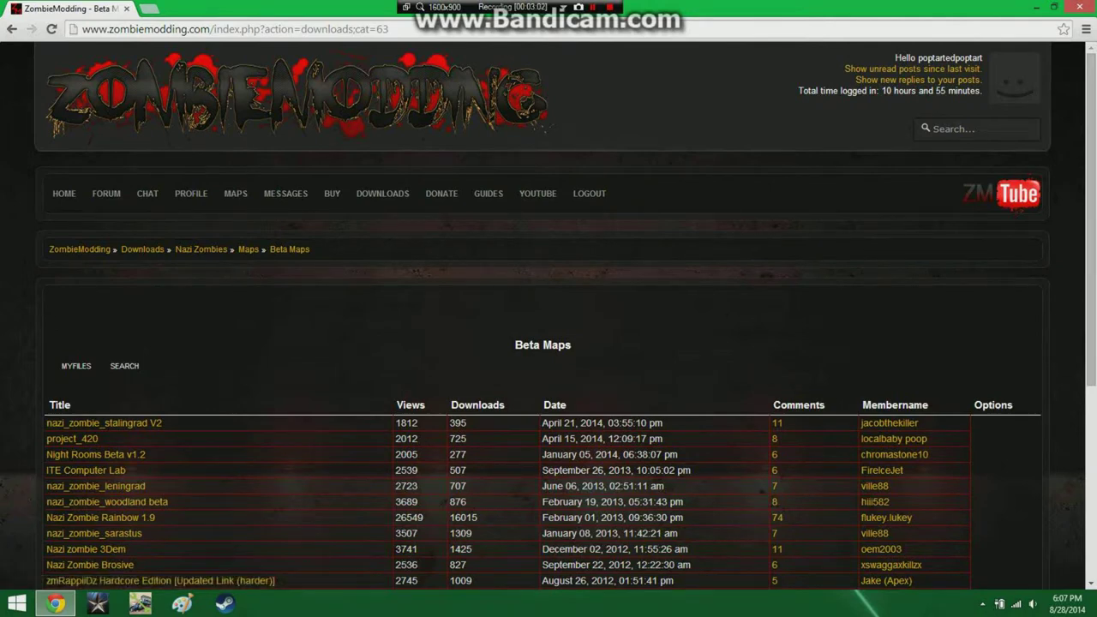
{"action": "left_click", "coordinate": [12, 29]}
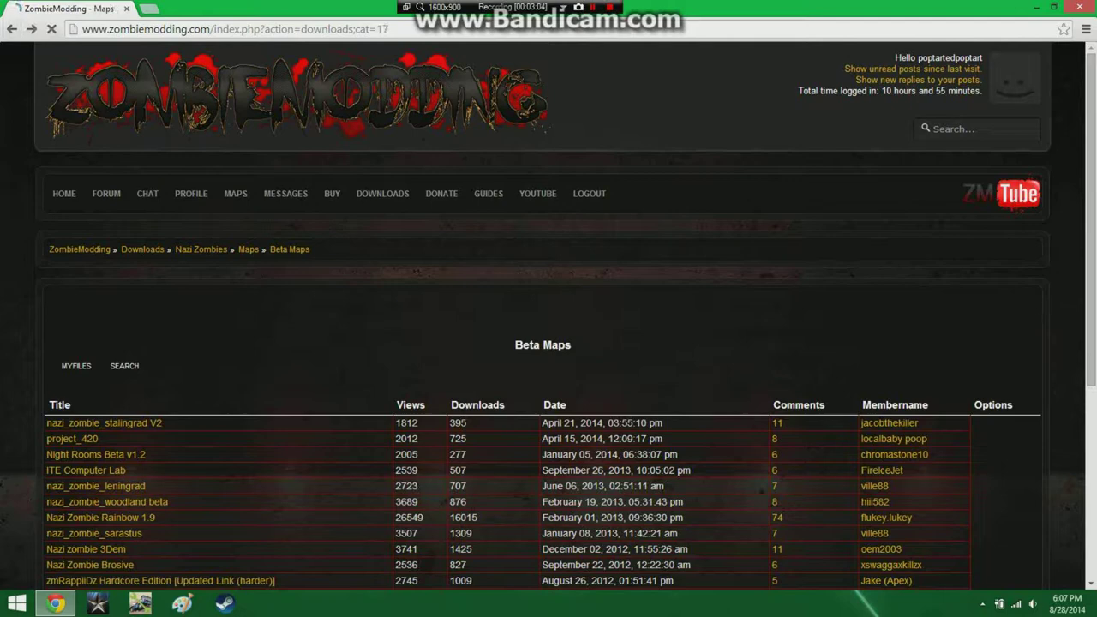
{"action": "left_click", "coordinate": [201, 507]}
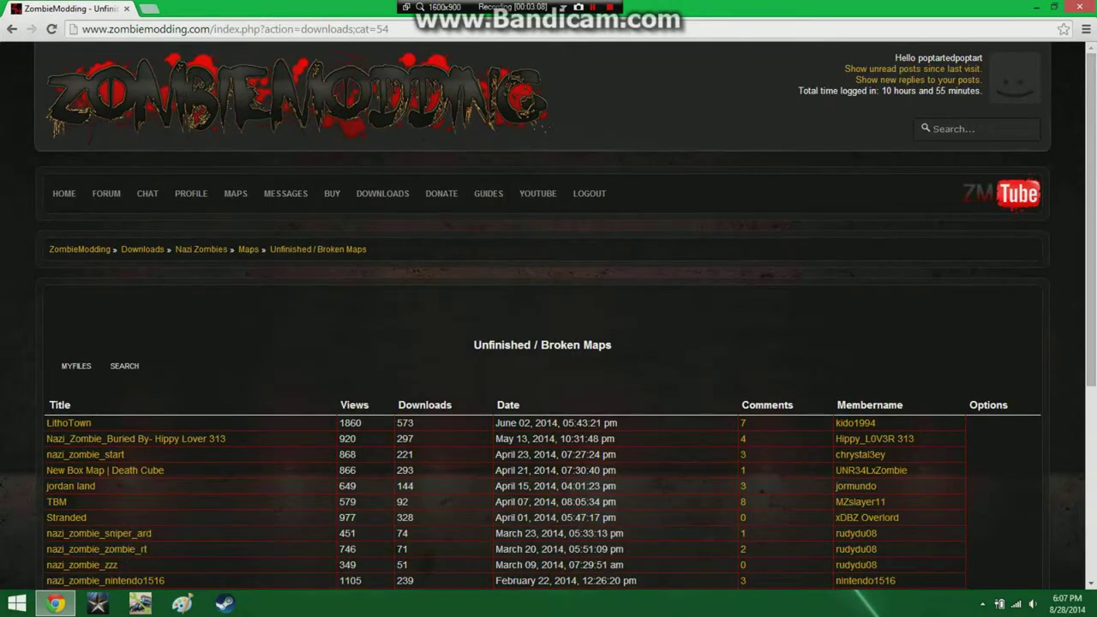
{"action": "left_click", "coordinate": [12, 29]}
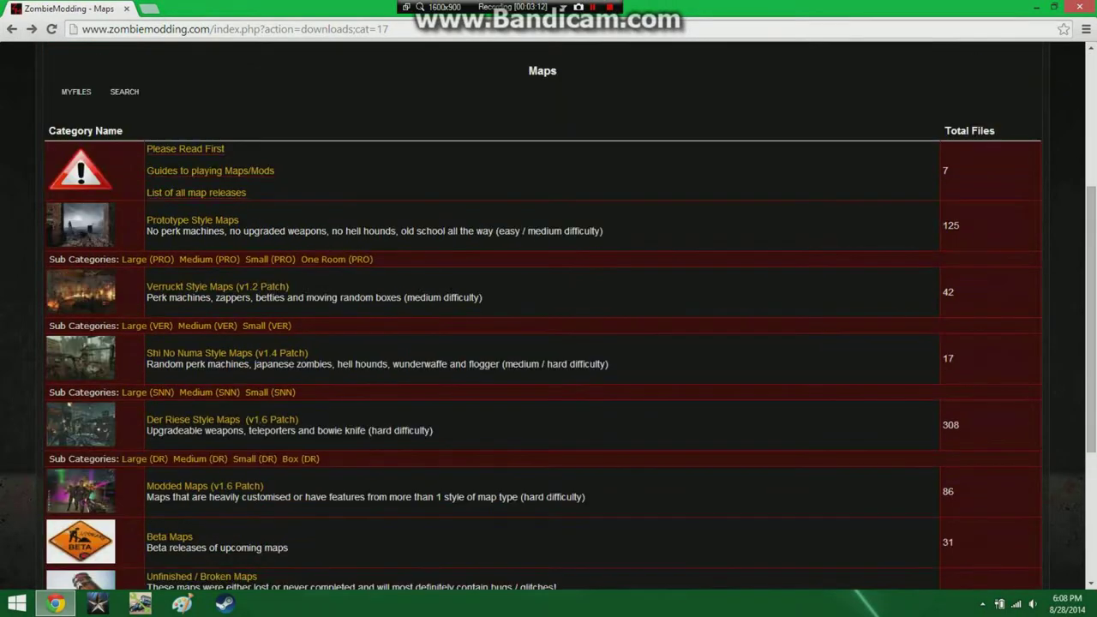
Open the Nuketown map's page from Small (DR) under Der Riese Style Maps (v1.6 Patch) and look over its preview and description.
{"action": "left_click", "coordinate": [222, 419]}
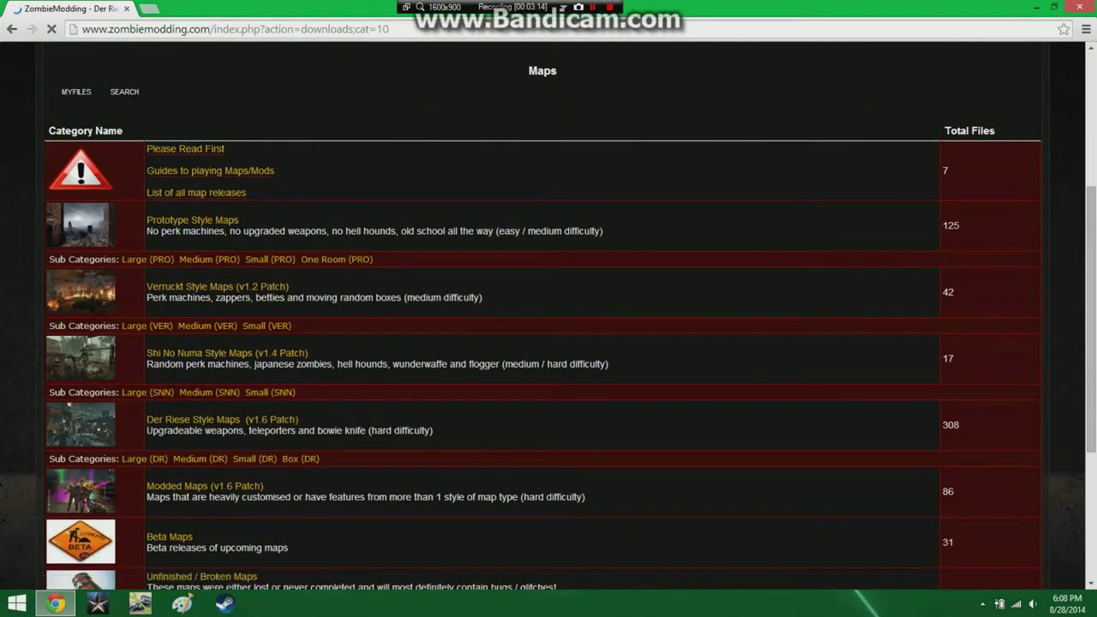
{"action": "left_click", "coordinate": [170, 477]}
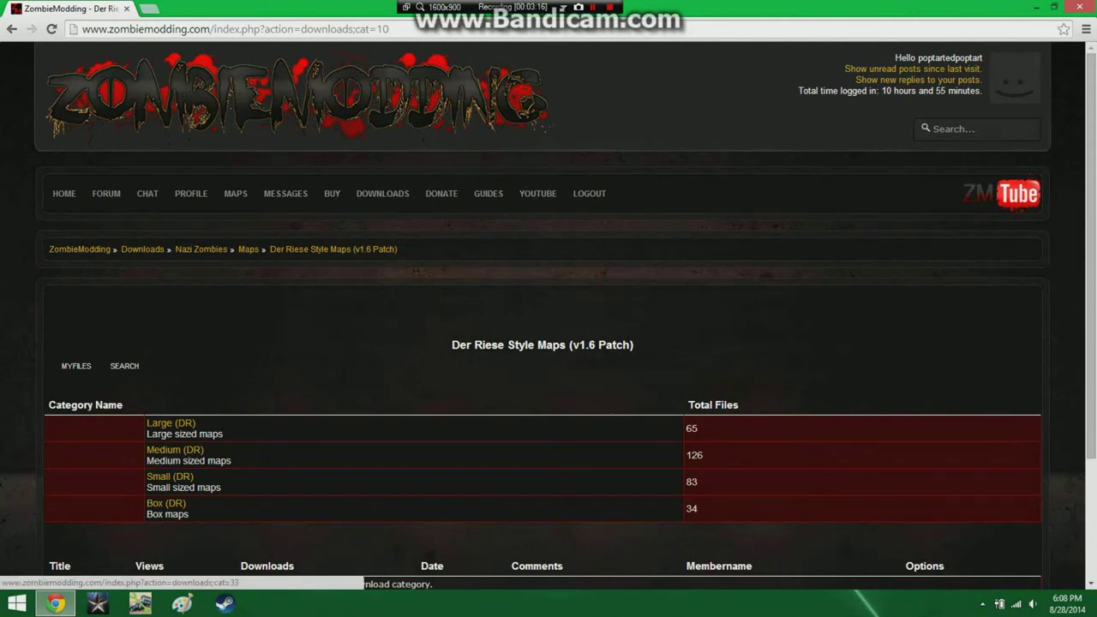
{"action": "scroll", "coordinate": [548, 342], "scroll_direction": "down", "scroll_amount": 3}
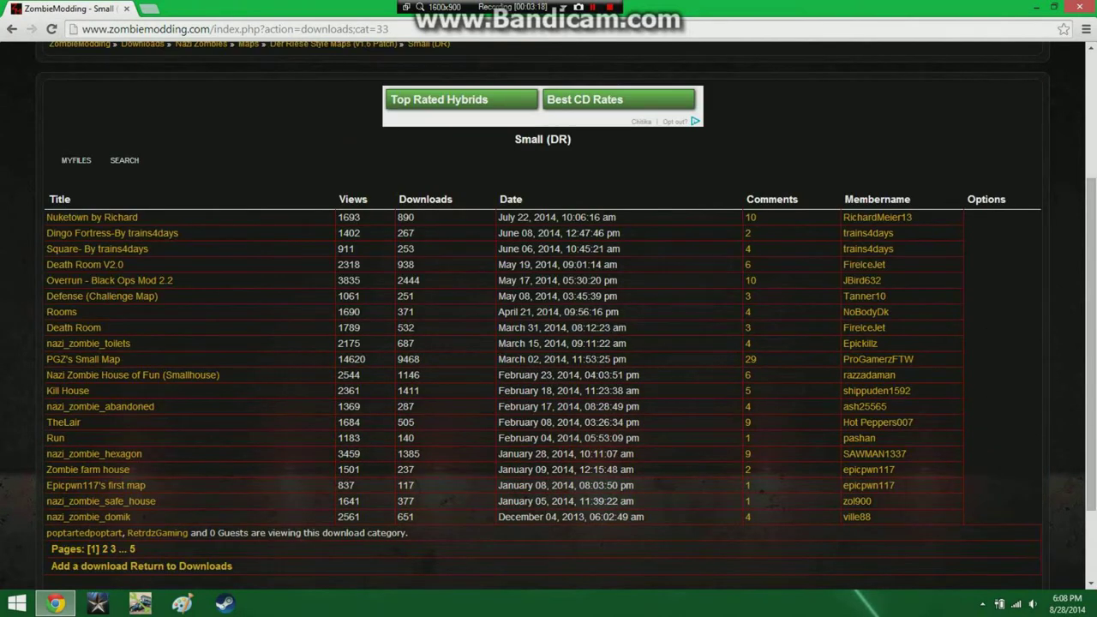
{"action": "left_click", "coordinate": [92, 217]}
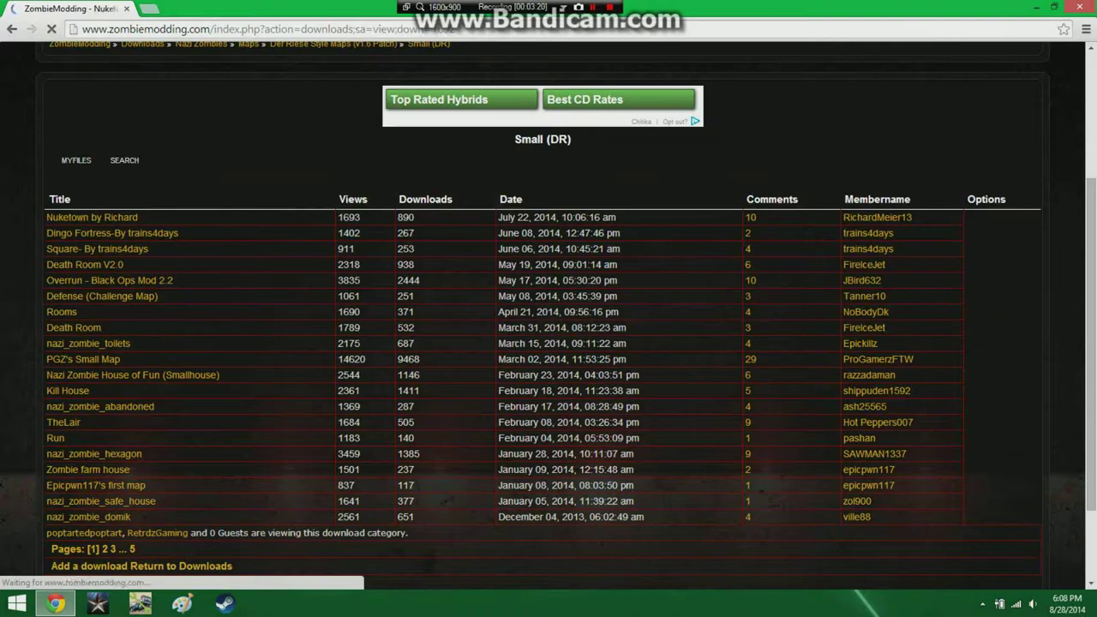
{"action": "scroll", "coordinate": [548, 342], "scroll_direction": "down", "scroll_amount": 5}
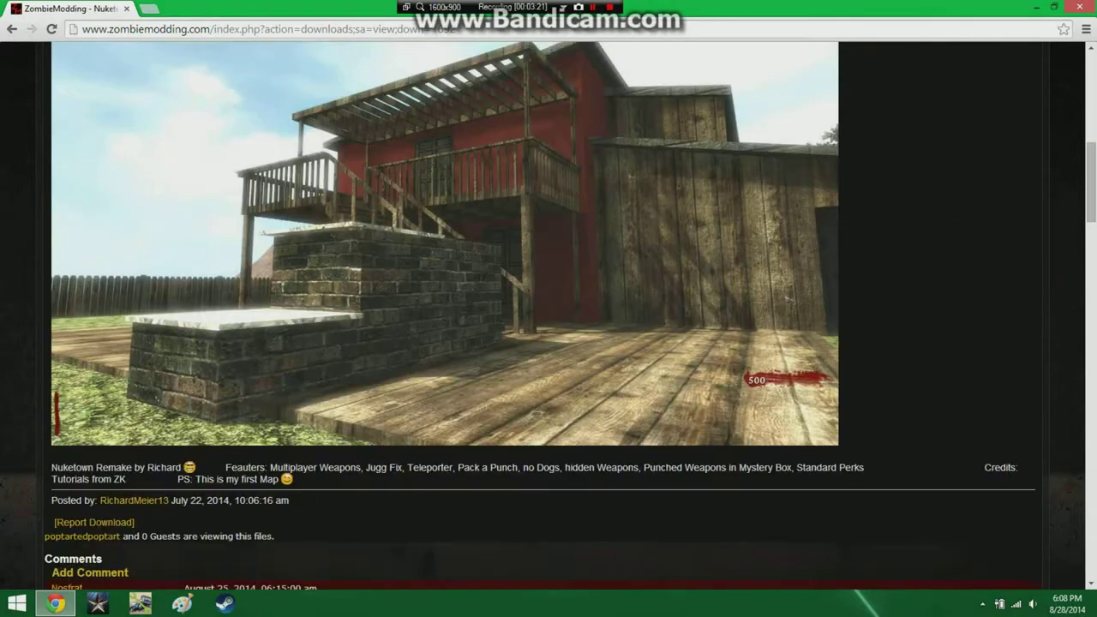
{"action": "scroll", "coordinate": [548, 343], "scroll_direction": "down", "scroll_amount": 4}
{"action": "scroll", "coordinate": [549, 343], "scroll_direction": "up", "scroll_amount": 9}
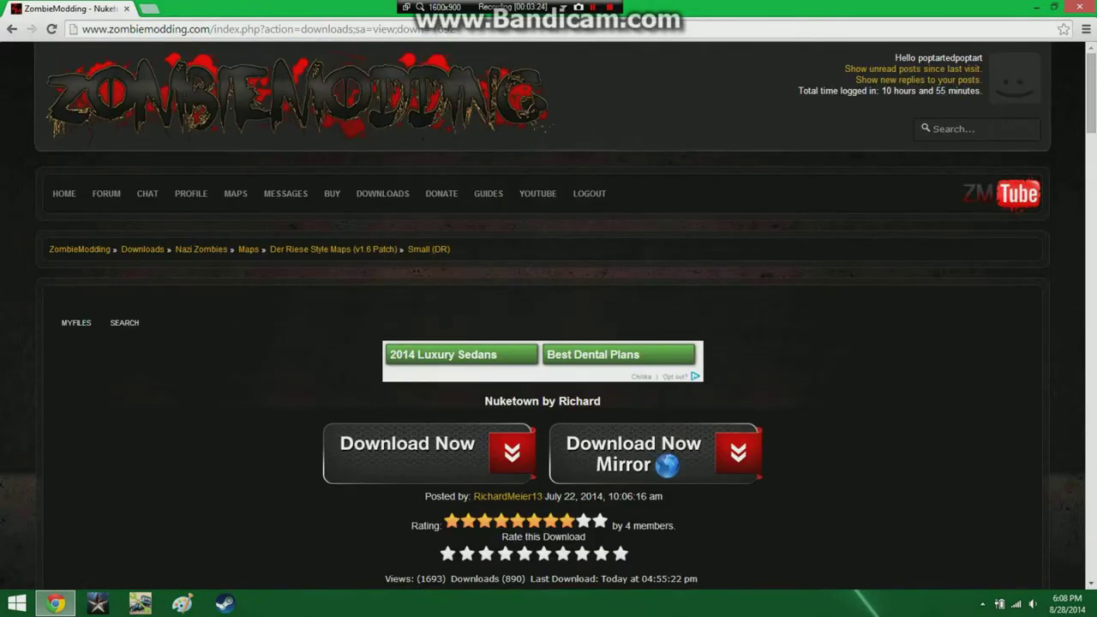
{"action": "left_click", "coordinate": [427, 452]}
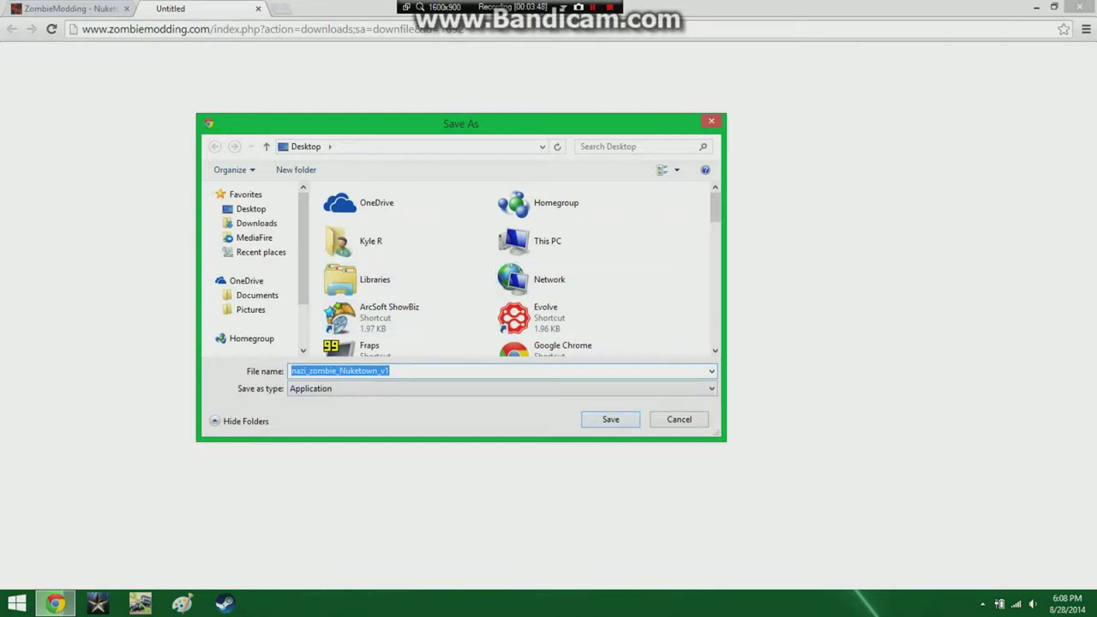
{"action": "left_click", "coordinate": [678, 419]}
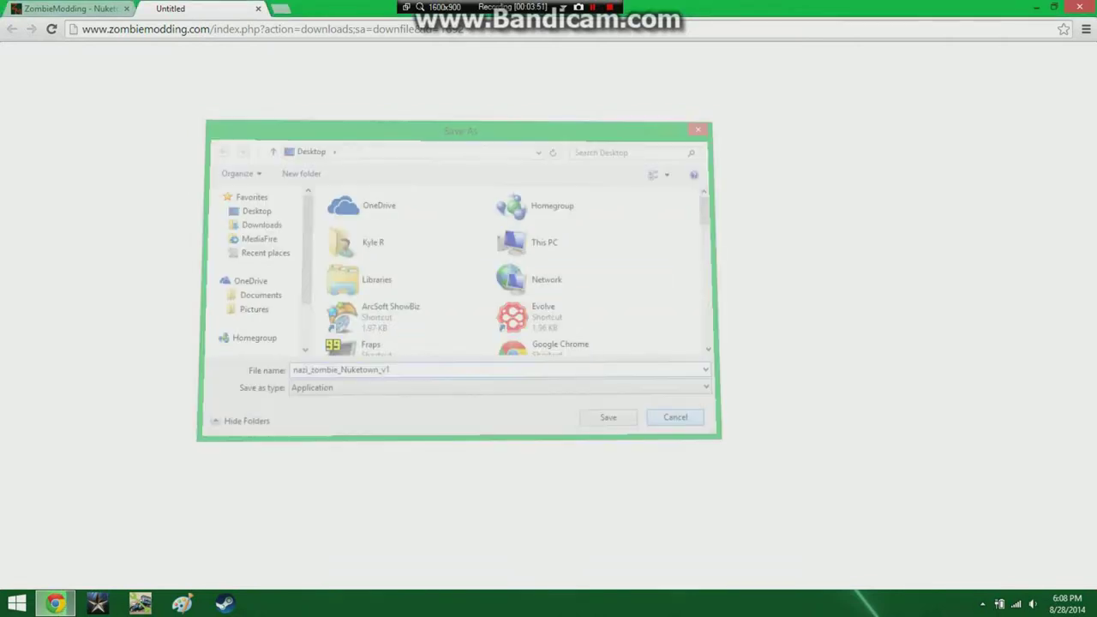
{"action": "left_click", "coordinate": [257, 9]}
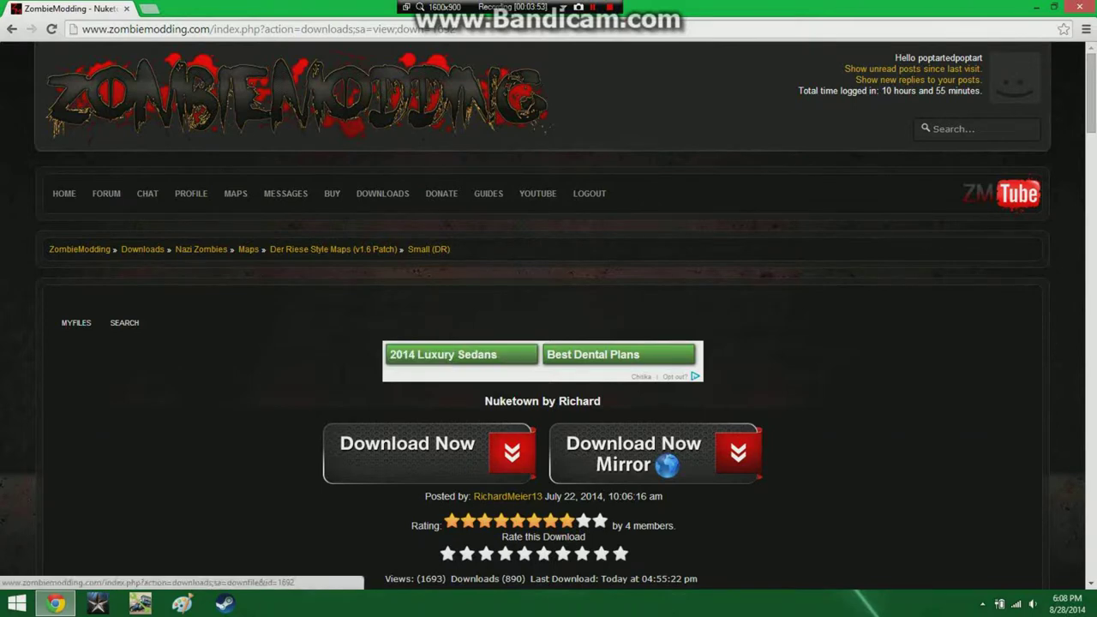
Save the Nuketown map's main download link to the Desktop as nazi_zombie_Nuketown_v1.
{"action": "right_click", "coordinate": [441, 442]}
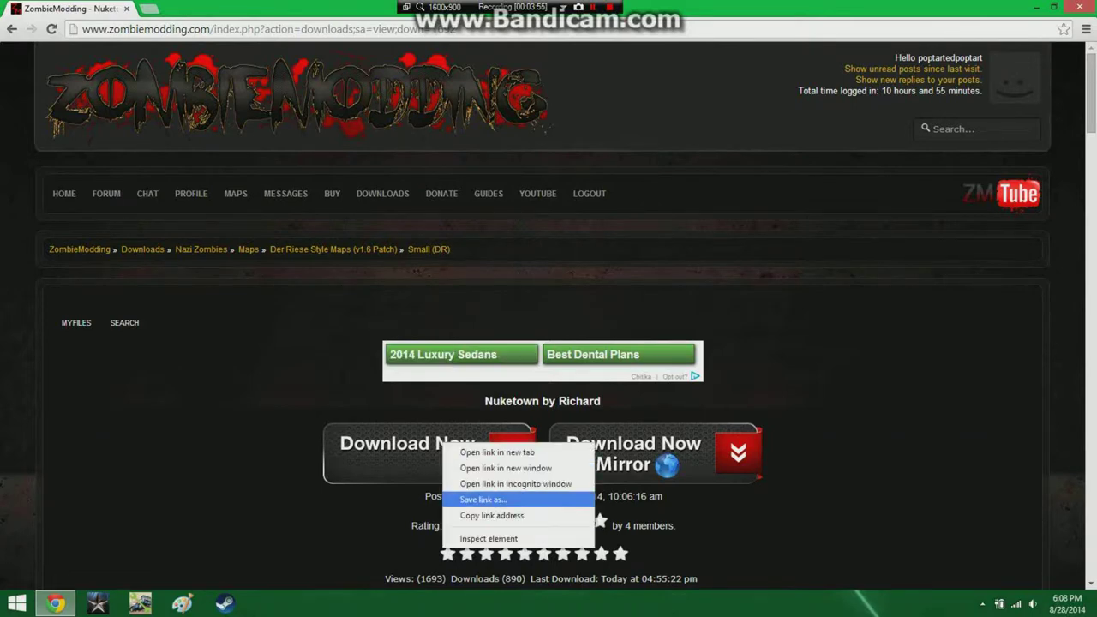
{"action": "left_click", "coordinate": [484, 499]}
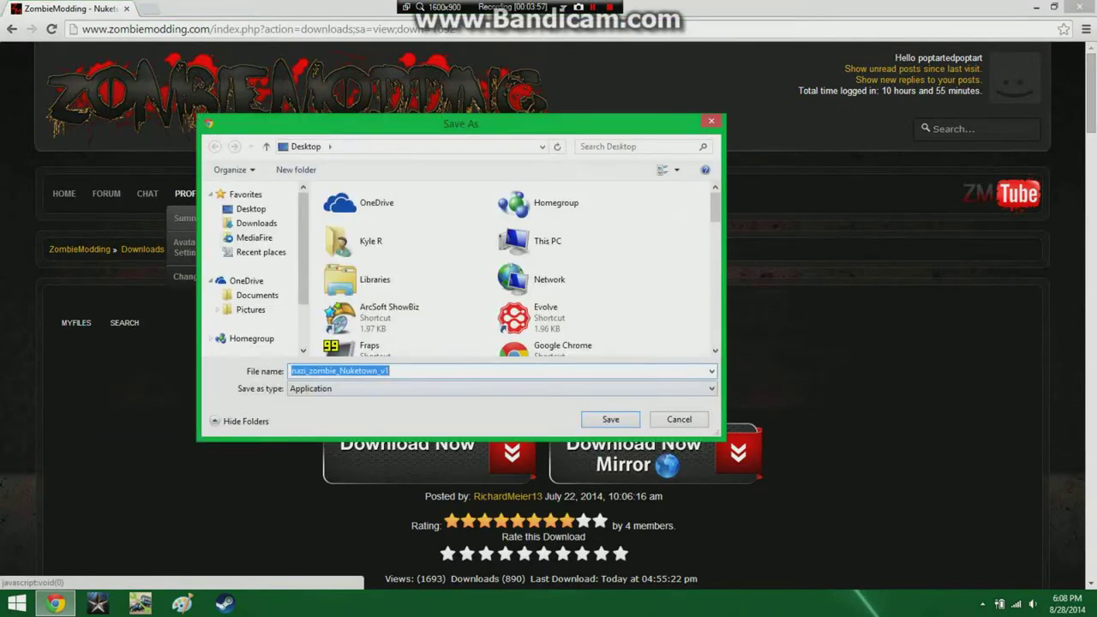
{"action": "left_click", "coordinate": [249, 209]}
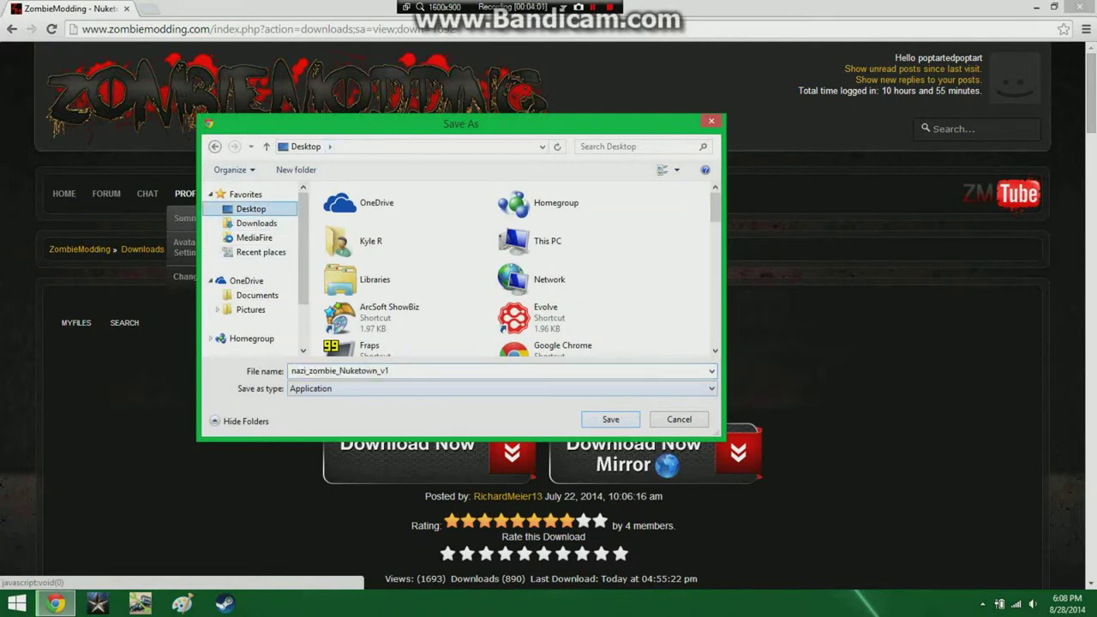
{"action": "key", "text": "Return"}
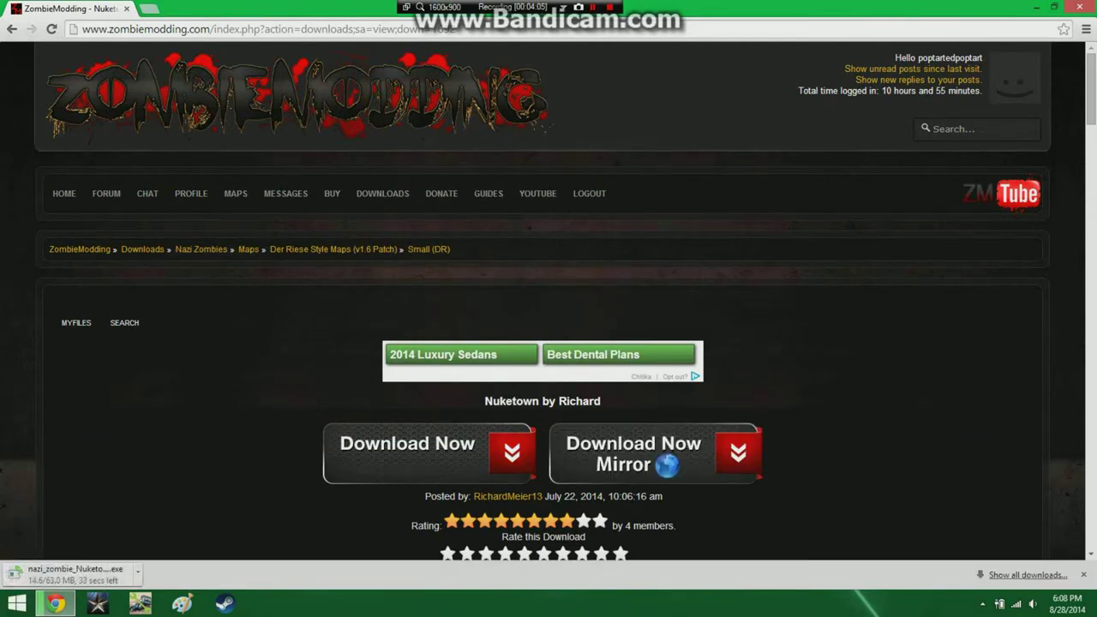
{"action": "scroll", "coordinate": [549, 300], "scroll_direction": "down", "scroll_amount": 6}
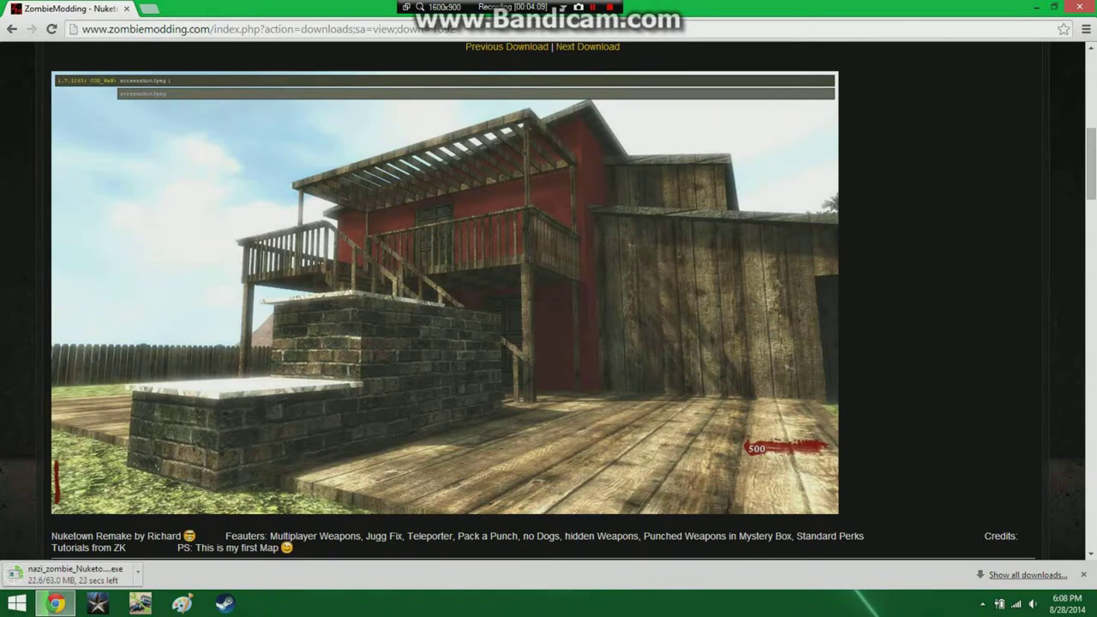
{"action": "scroll", "coordinate": [548, 300], "scroll_direction": "down", "scroll_amount": 2}
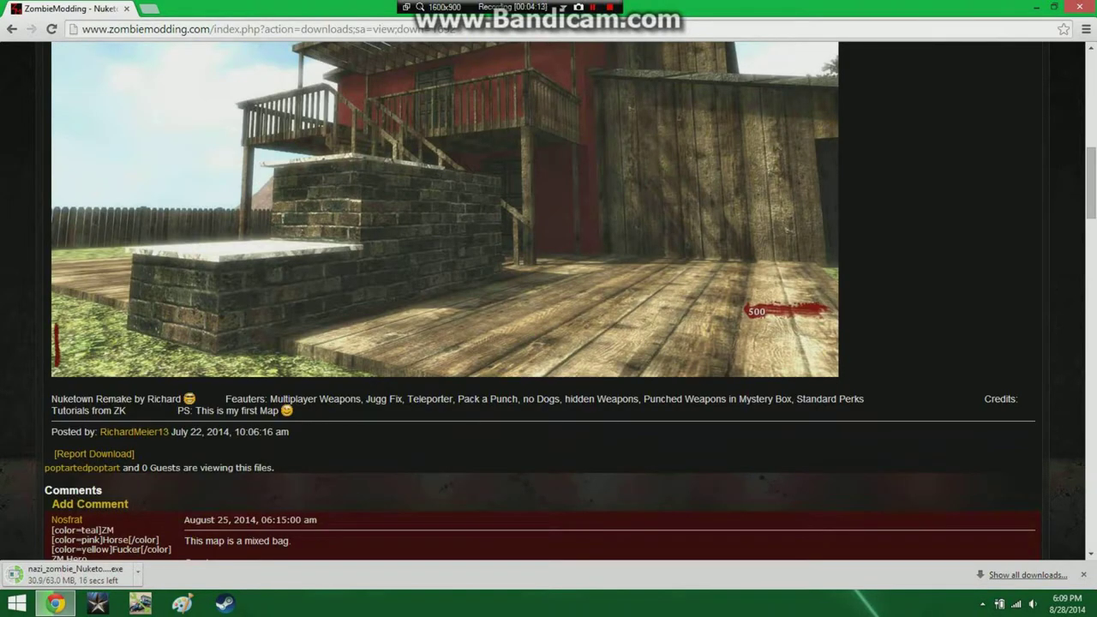
{"action": "scroll", "coordinate": [549, 299], "scroll_direction": "up", "scroll_amount": 8}
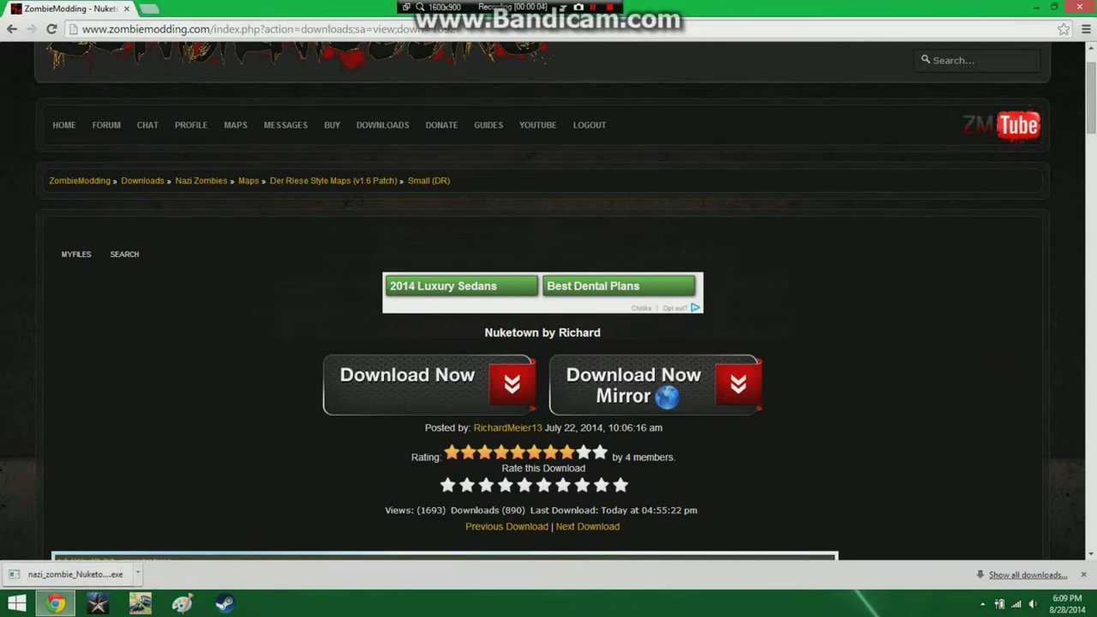
Run the downloaded nazi_zombie_Nuketown_v1.exe and install the Nuketown v1 map.
{"action": "left_click", "coordinate": [75, 573]}
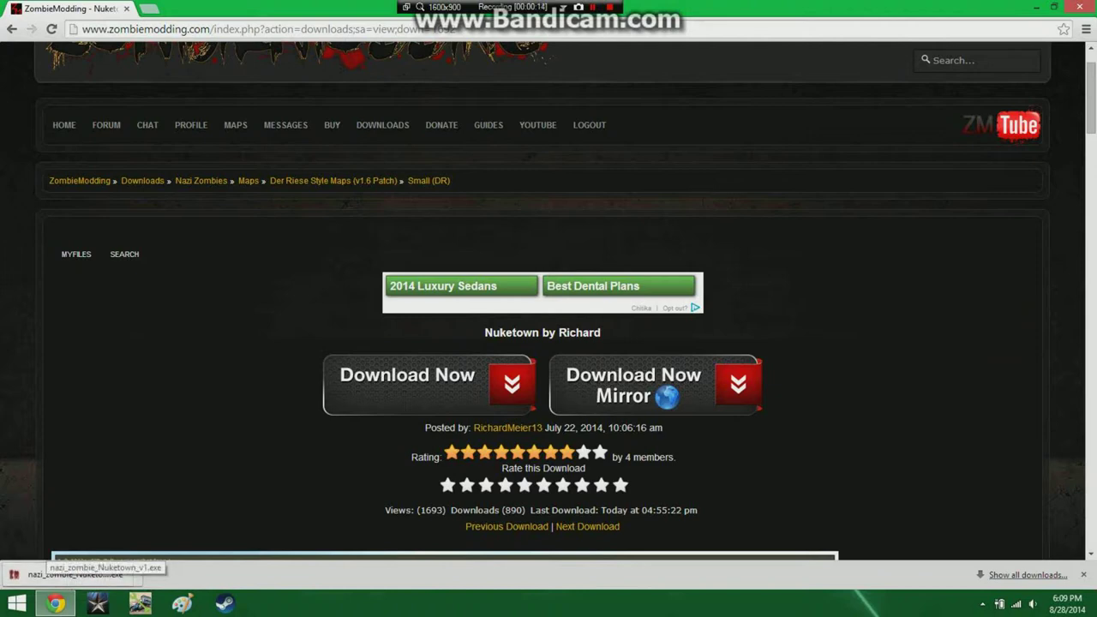
{"action": "mouse_move", "coordinate": [56, 604]}
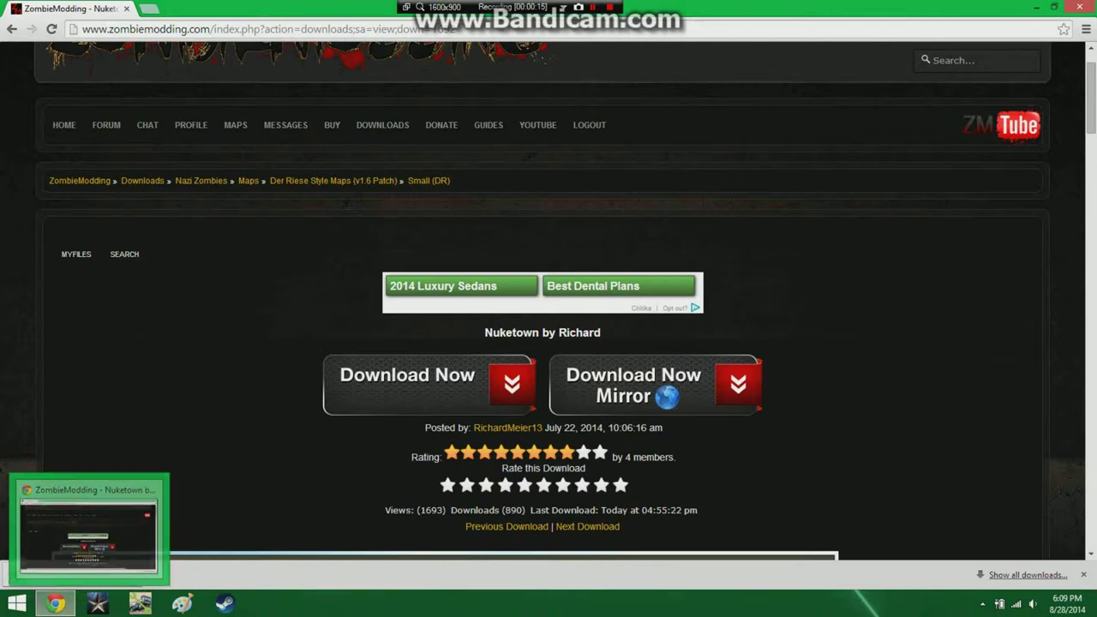
{"action": "left_click", "coordinate": [73, 574]}
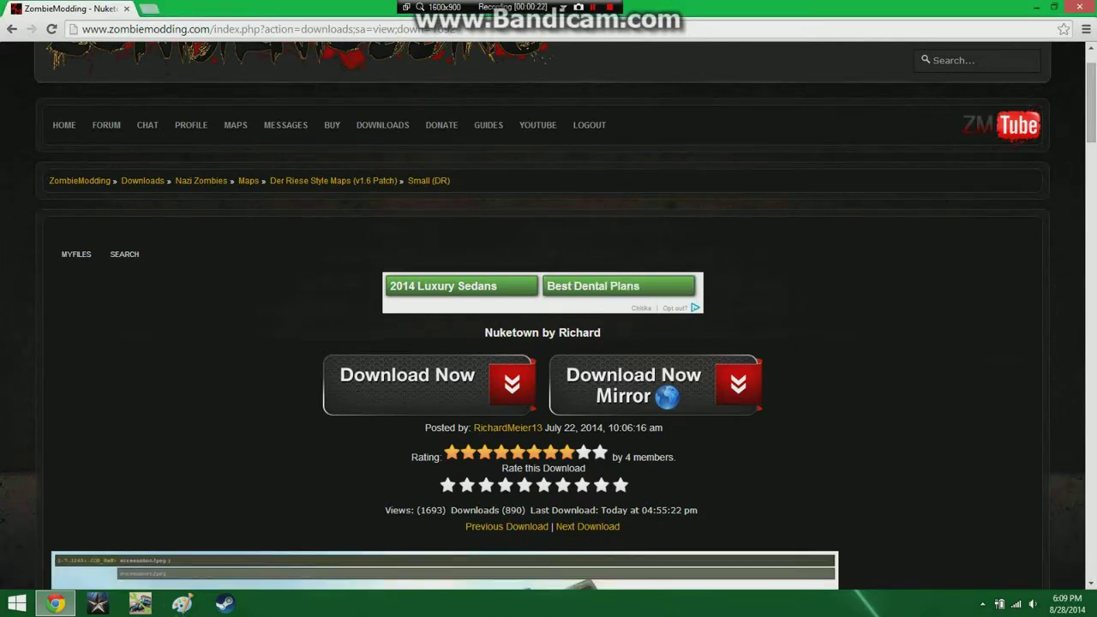
{"action": "key", "text": "alt+Tab"}
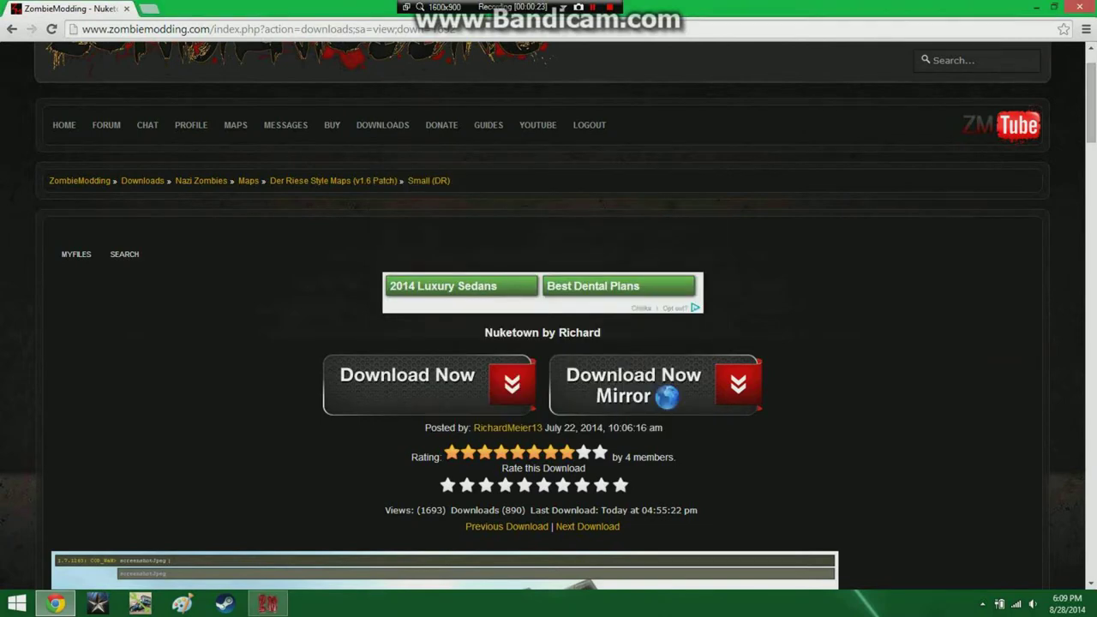
{"action": "left_click", "coordinate": [269, 605]}
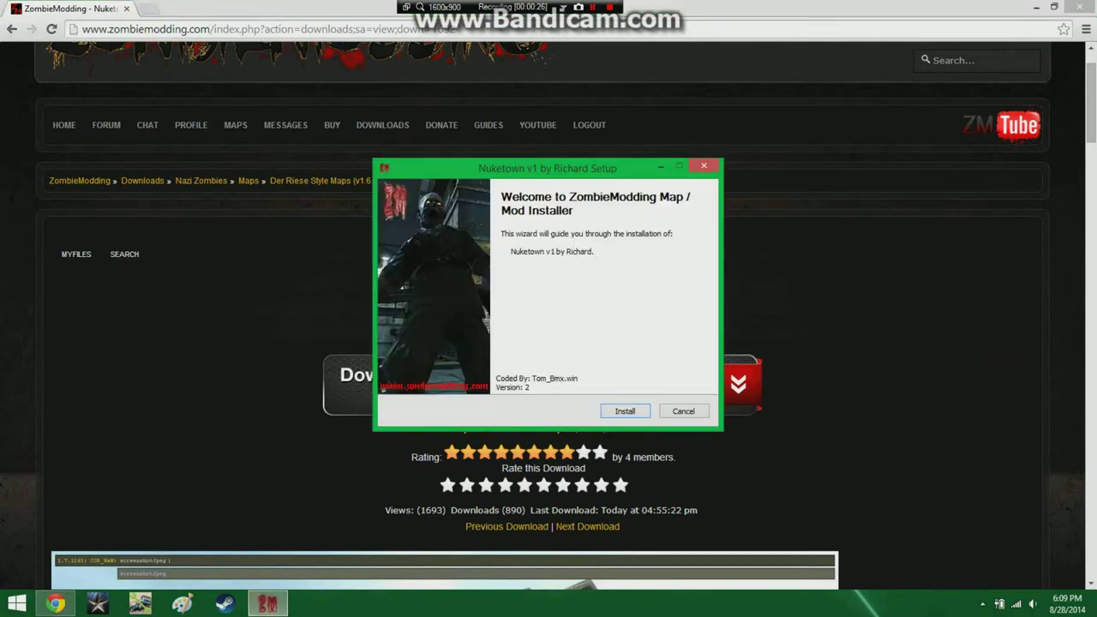
{"action": "left_click_drag", "start_coordinate": [547, 168], "coordinate": [538, 138]}
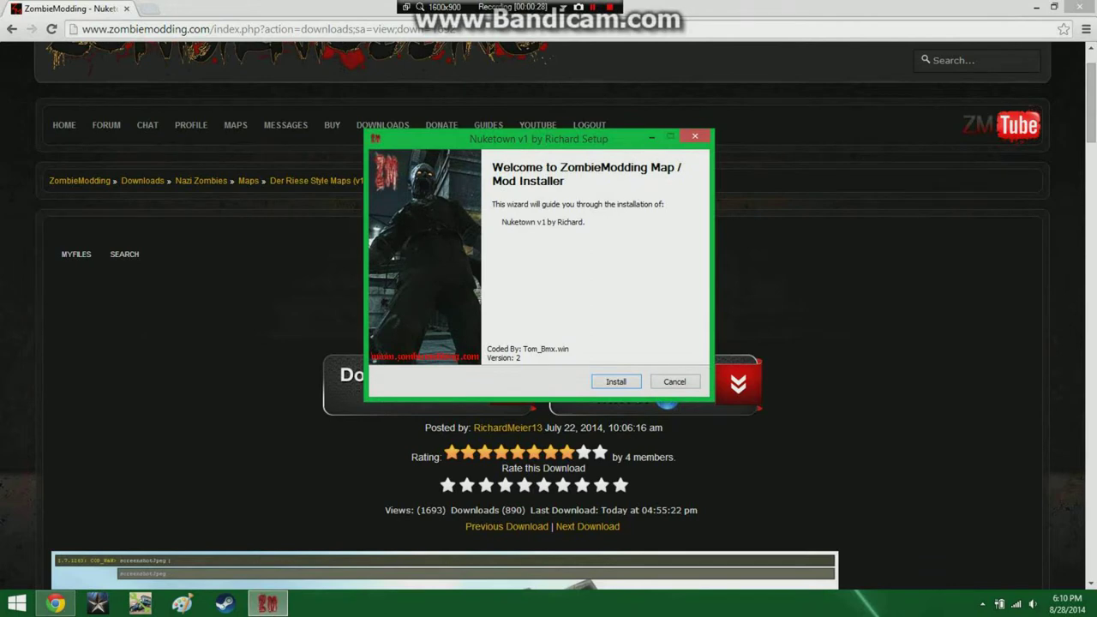
{"action": "key", "text": "Return"}
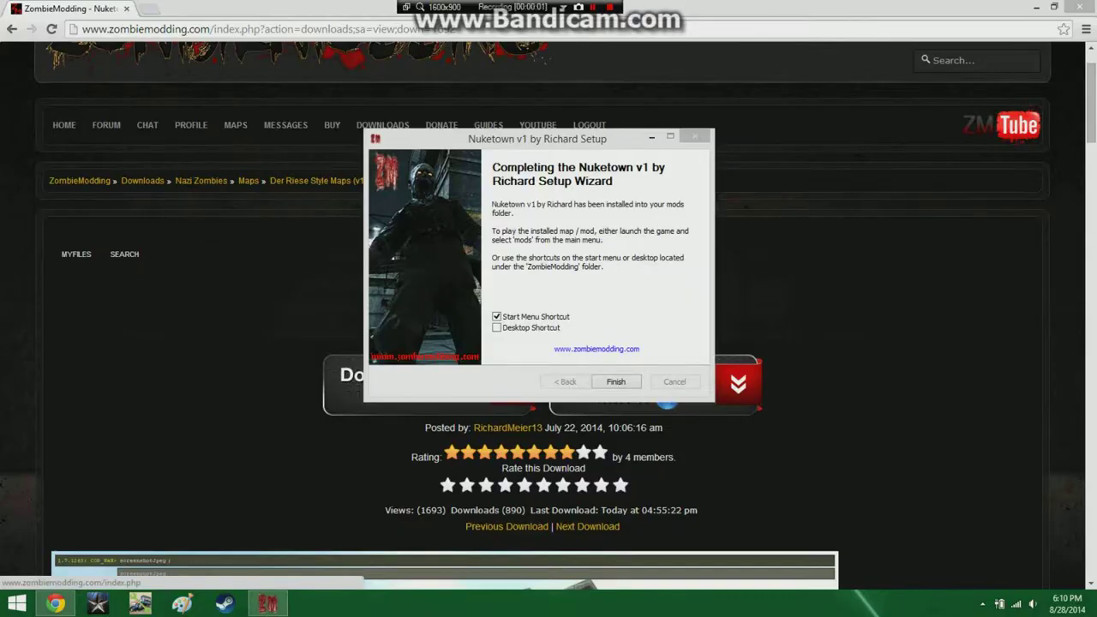
Turn off the Start Menu shortcut and finish the Nuketown v1 setup wizard.
{"action": "left_click", "coordinate": [491, 137]}
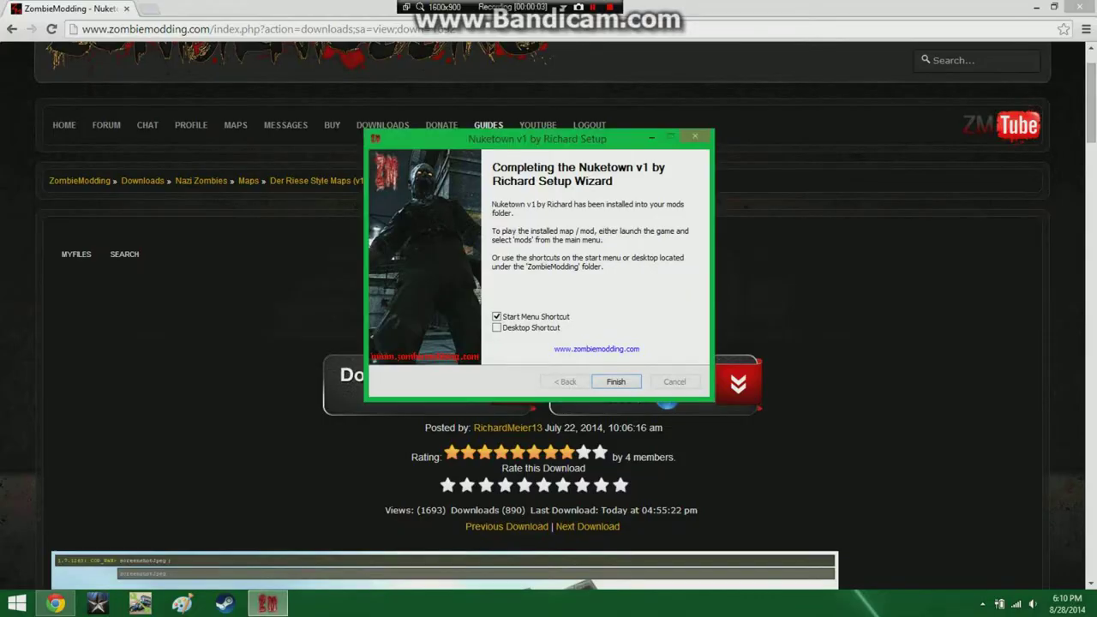
{"action": "left_click_drag", "start_coordinate": [490, 137], "coordinate": [478, 115]}
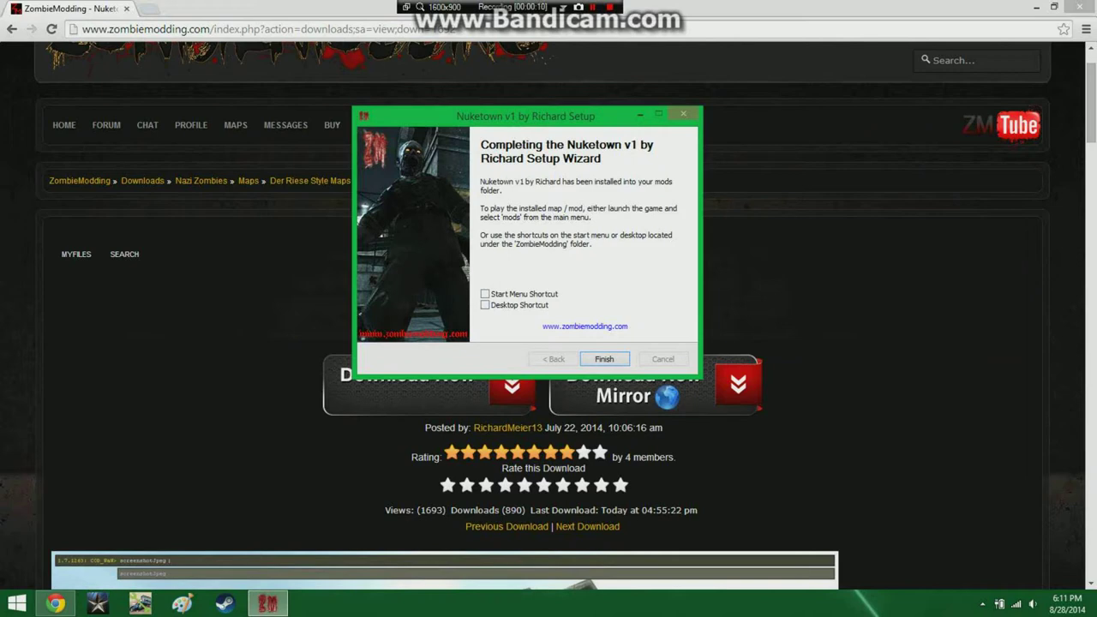
{"action": "key", "text": "Return"}
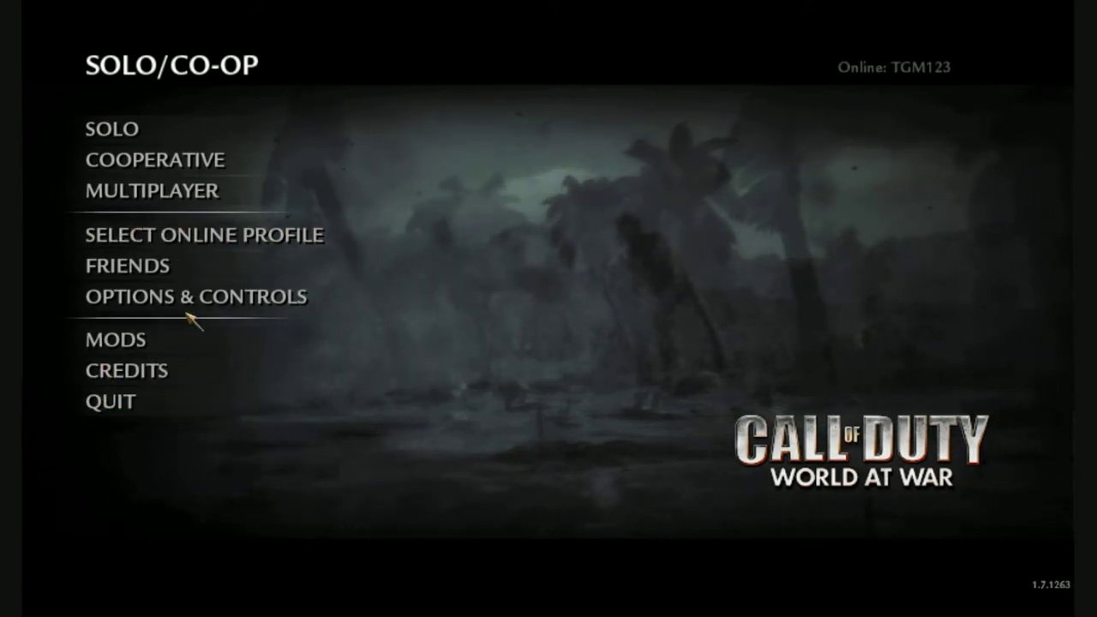
In Call of Duty: World at War, find nazi_zombie_Nuketown among the installed mods and launch it.
{"action": "left_click", "coordinate": [152, 340]}
{"action": "scroll", "coordinate": [505, 232], "scroll_direction": "down", "scroll_amount": 17}
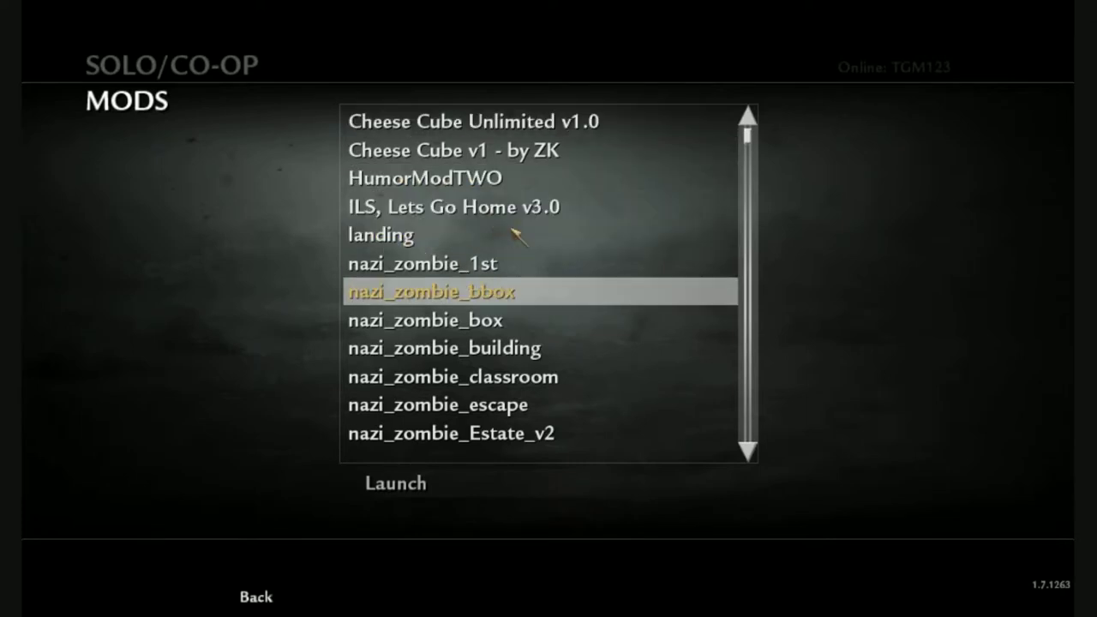
{"action": "scroll", "coordinate": [513, 246], "scroll_direction": "down", "scroll_amount": 14}
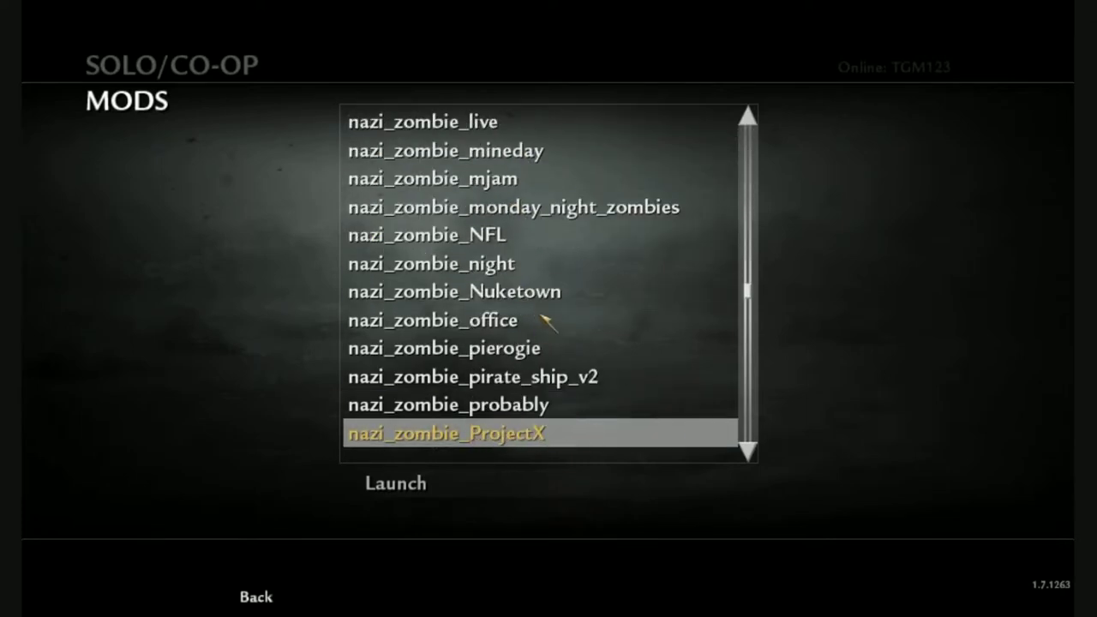
{"action": "left_click", "coordinate": [518, 293]}
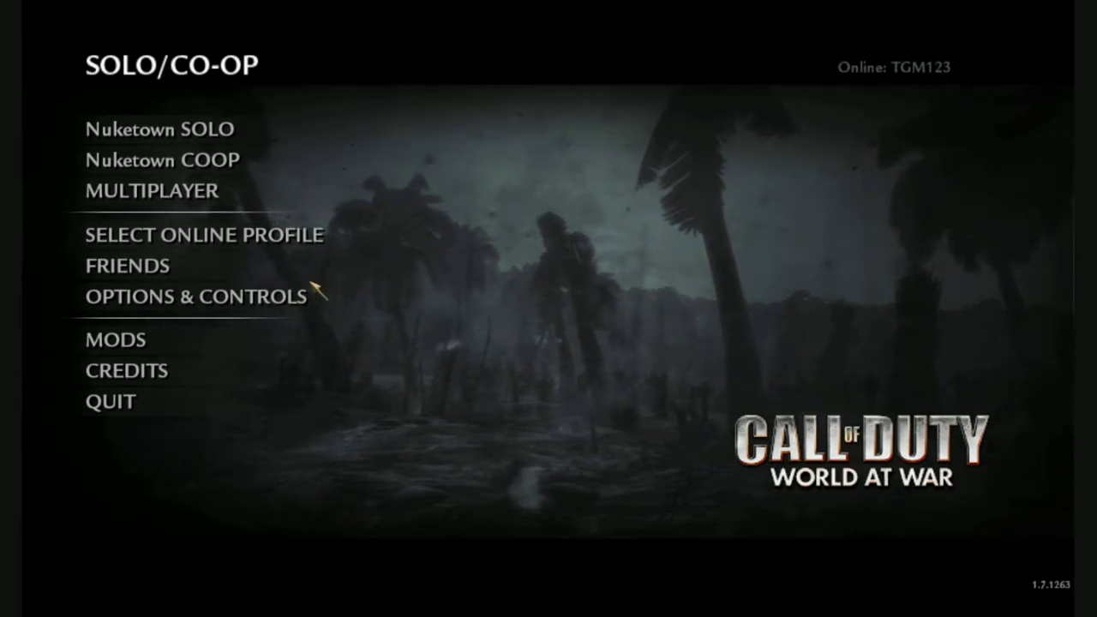
Set Enable Console to Yes in the game options and return to the main menu.
{"action": "left_click", "coordinate": [276, 296]}
{"action": "left_click", "coordinate": [260, 597]}
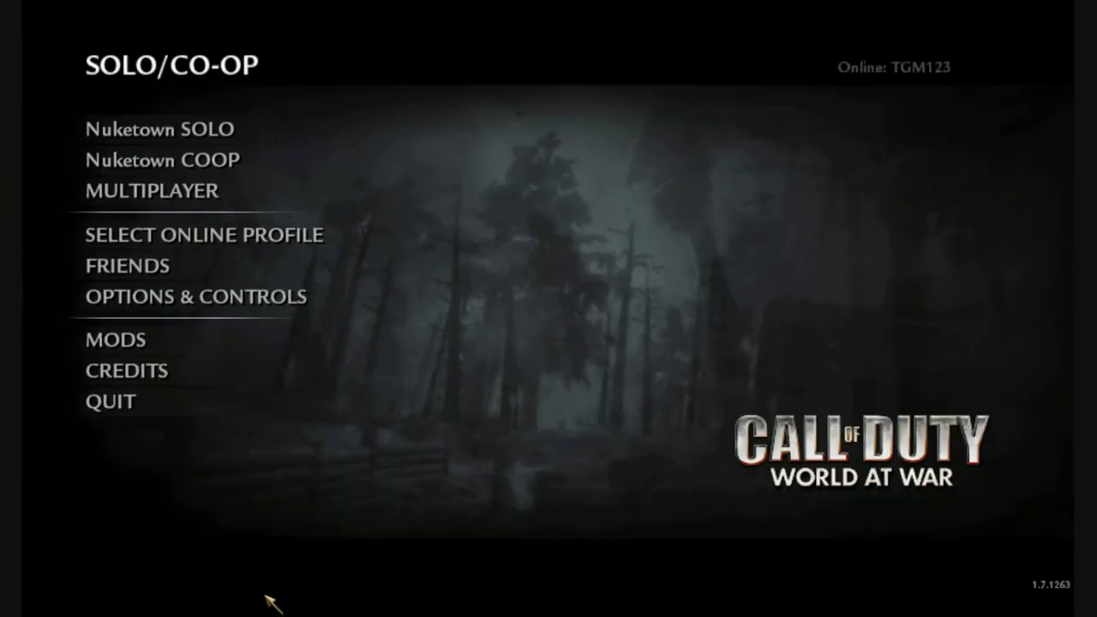
{"action": "left_click", "coordinate": [211, 290]}
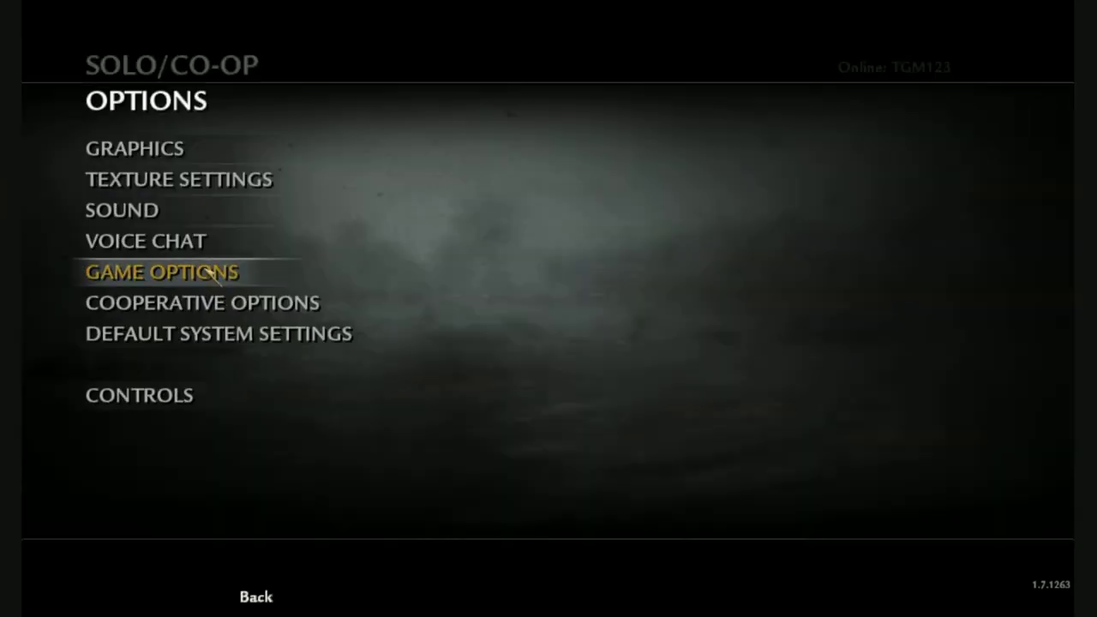
{"action": "left_click", "coordinate": [206, 269]}
{"action": "left_click", "coordinate": [539, 155]}
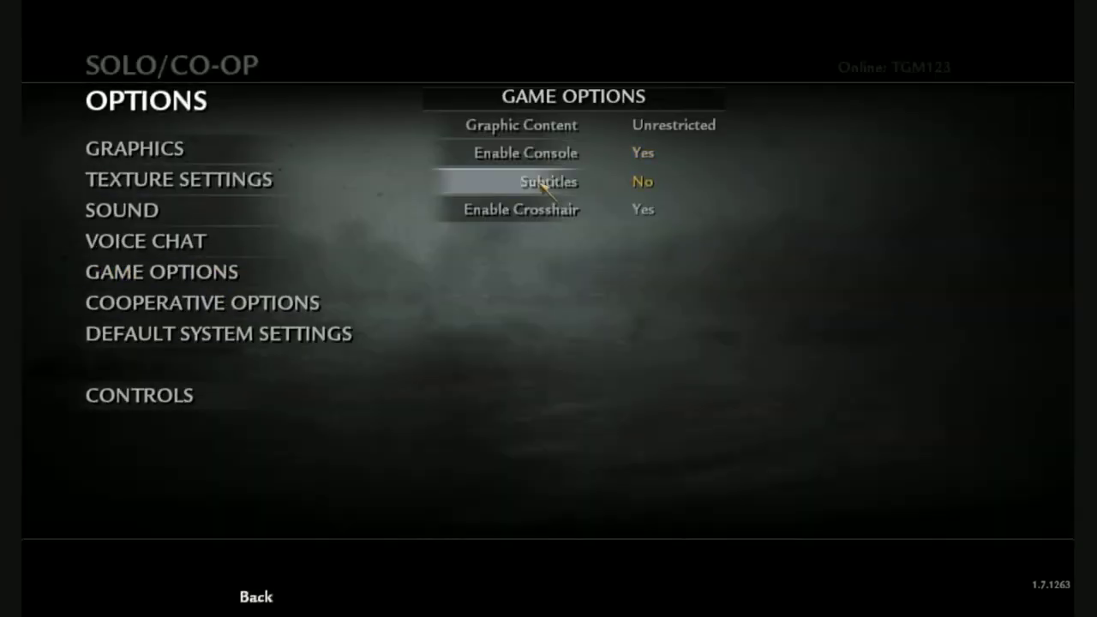
{"action": "key", "text": "Escape"}
Open the in-game command console from the main menu.
{"action": "key", "text": "grave"}
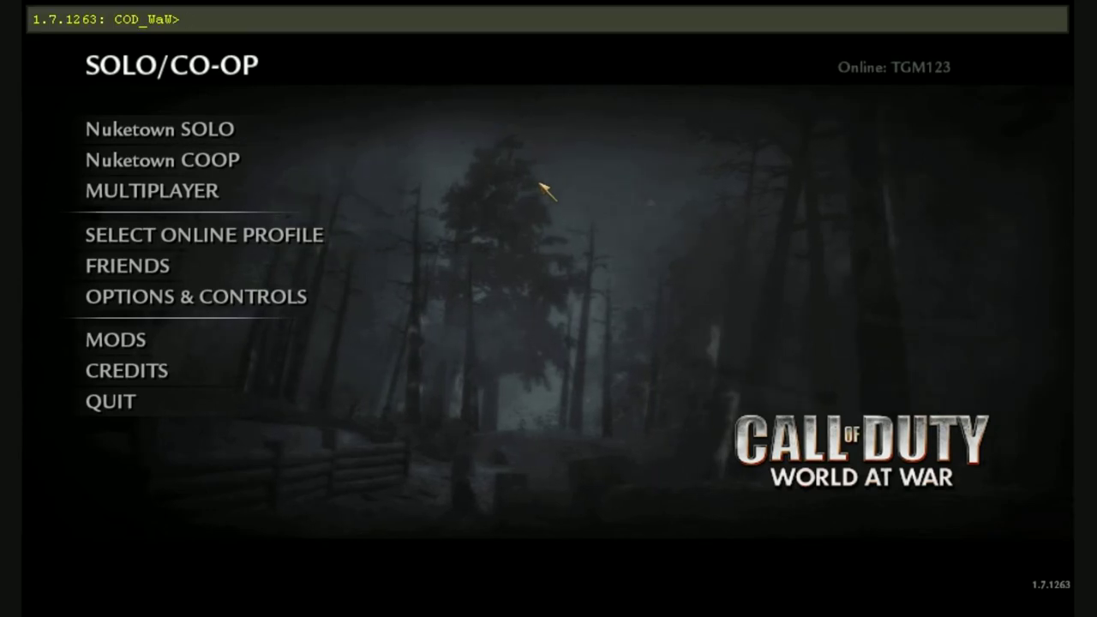
{"action": "type", "text": "/d"}
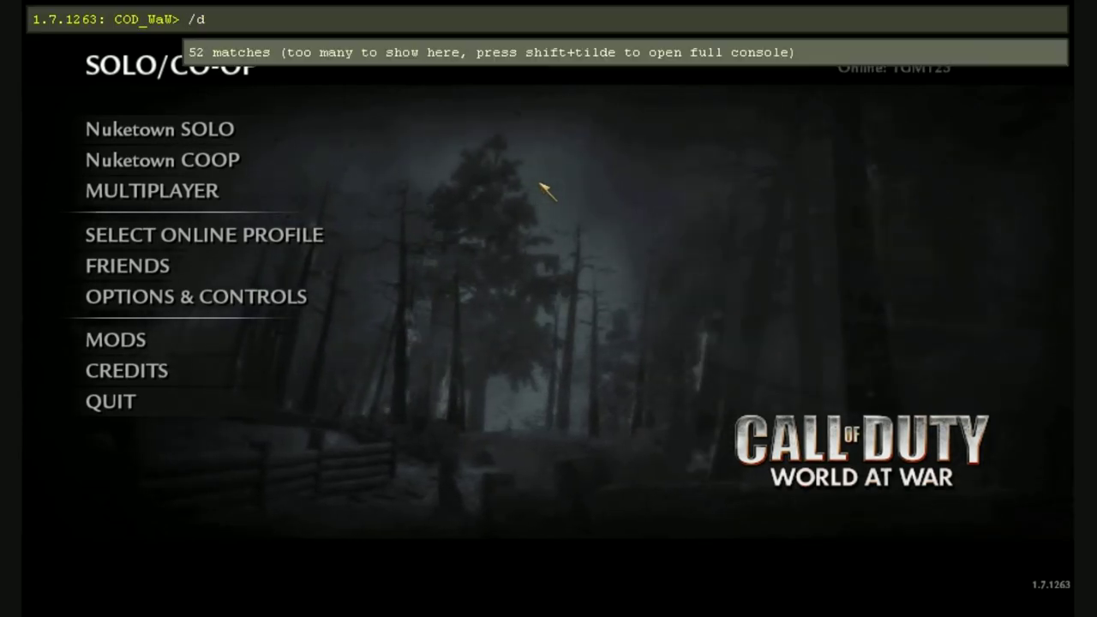
{"action": "type", "text": "evmap"}
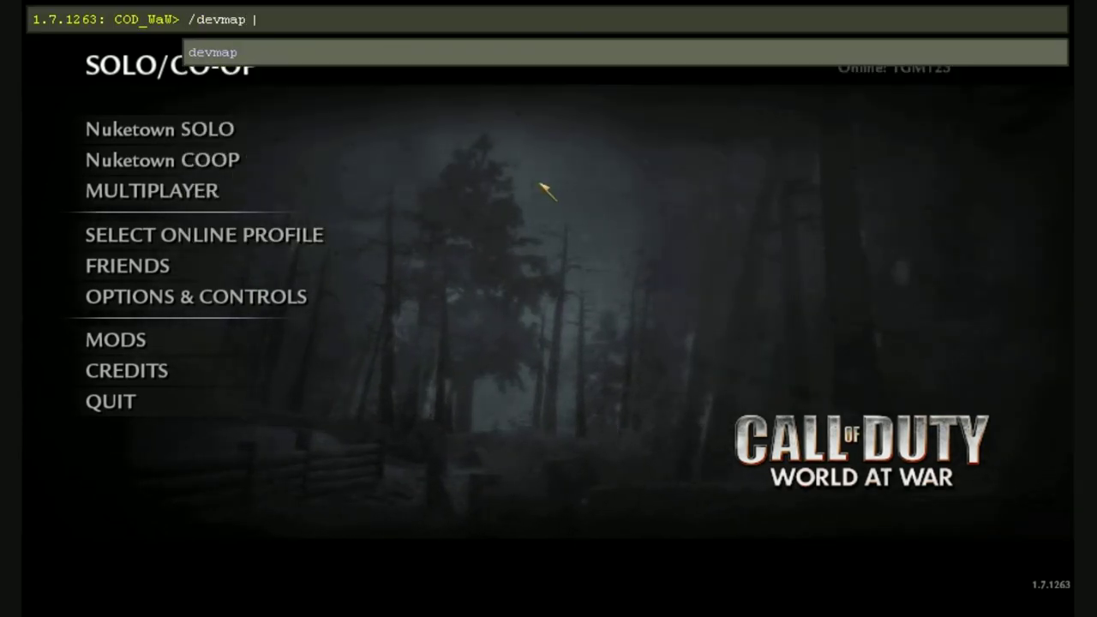
{"action": "key", "text": "BackSpace"}
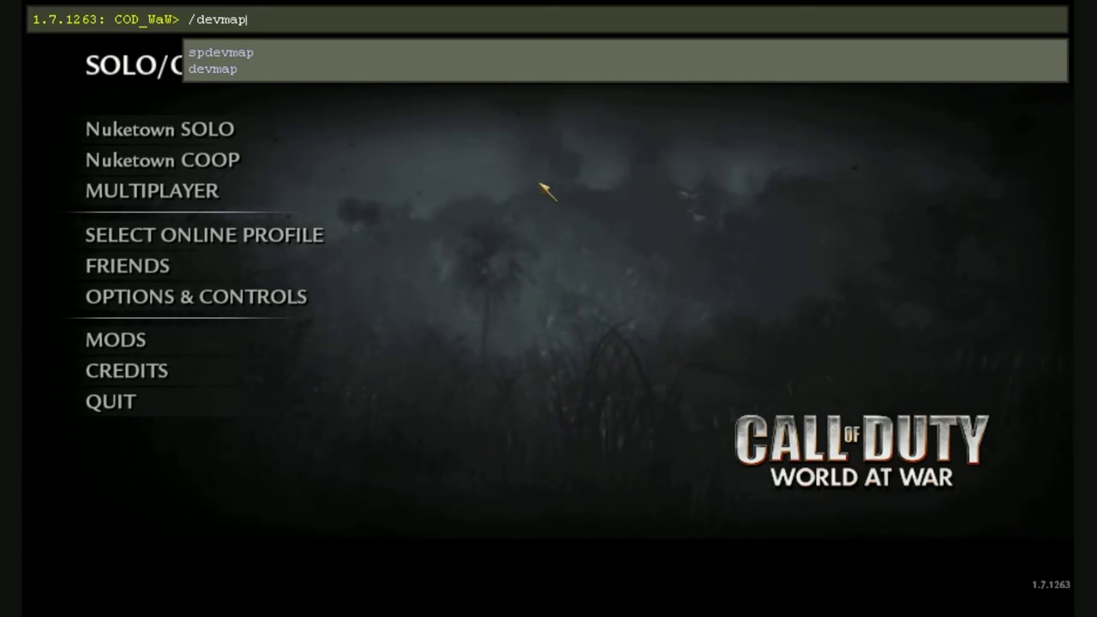
{"action": "key", "text": "BackSpace"}
{"action": "key", "text": "BackSpace"}
{"action": "key", "text": "BackSpace"}
{"action": "key", "text": "BackSpace"}
{"action": "key", "text": "BackSpace"}
{"action": "key", "text": "BackSpace"}
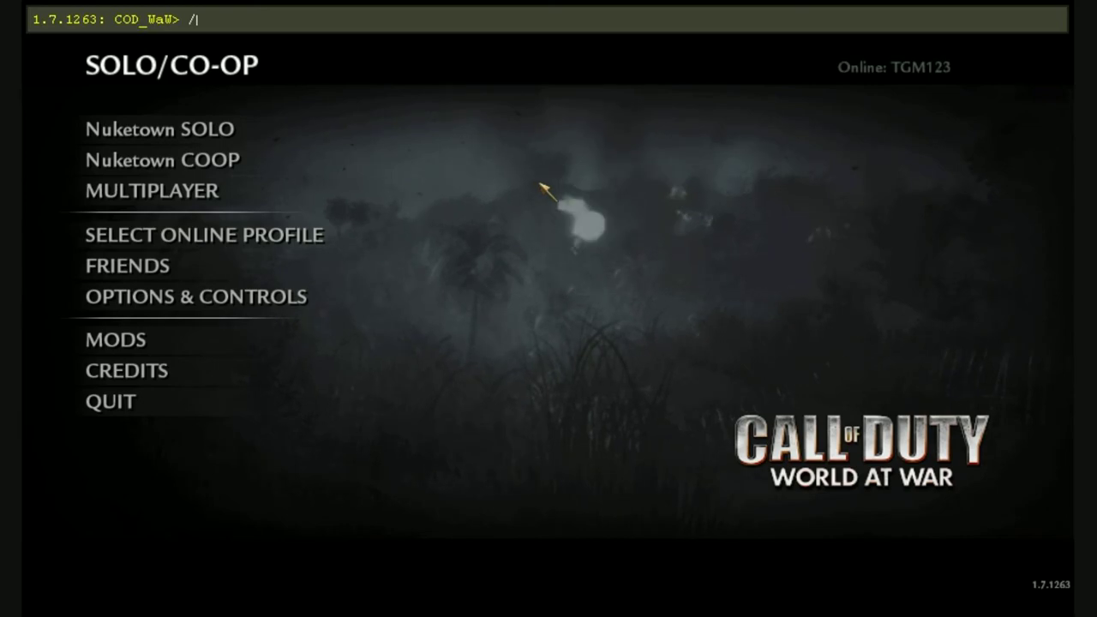
Load the nazi_zombie_Nuketown map with the console's map command and walk around the starting room.
{"action": "type", "text": "map "}
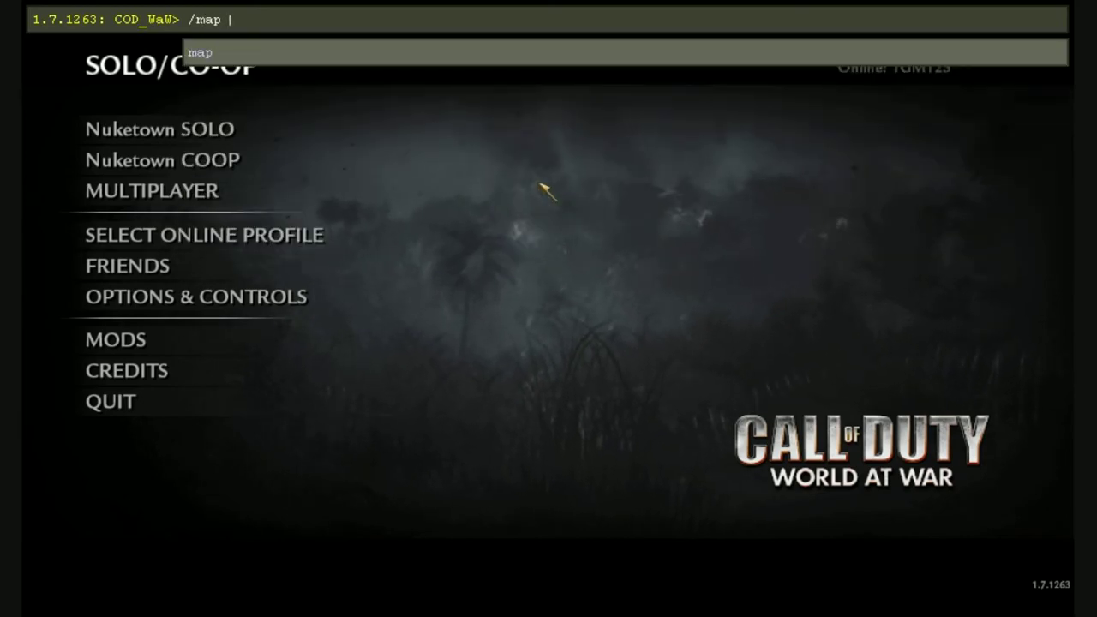
{"action": "type", "text": "nazi"}
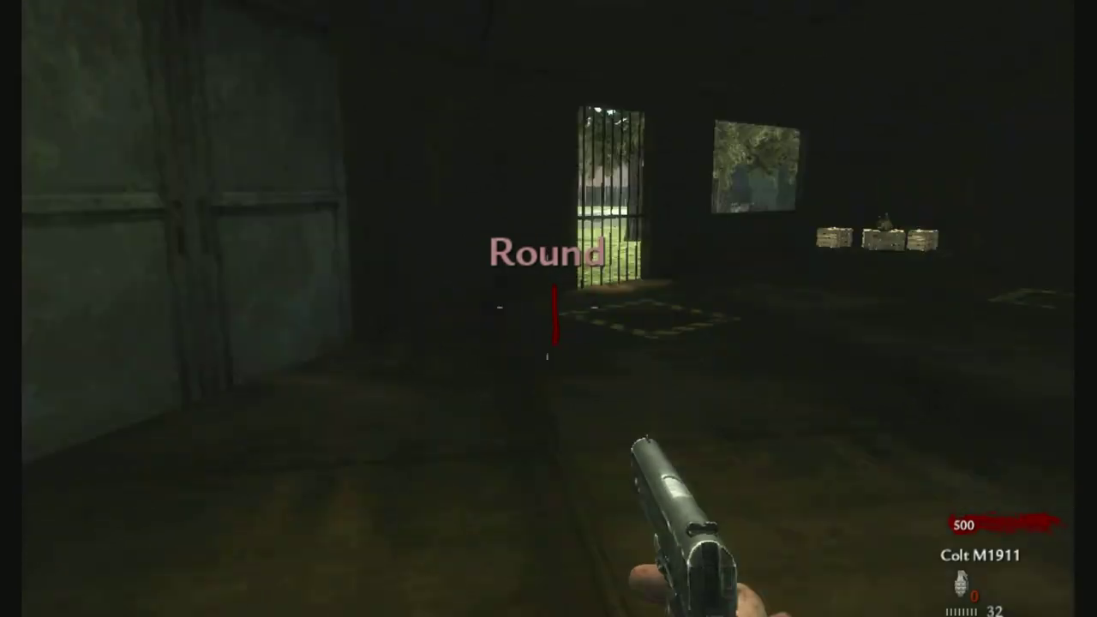
{"action": "key", "text": "w"}
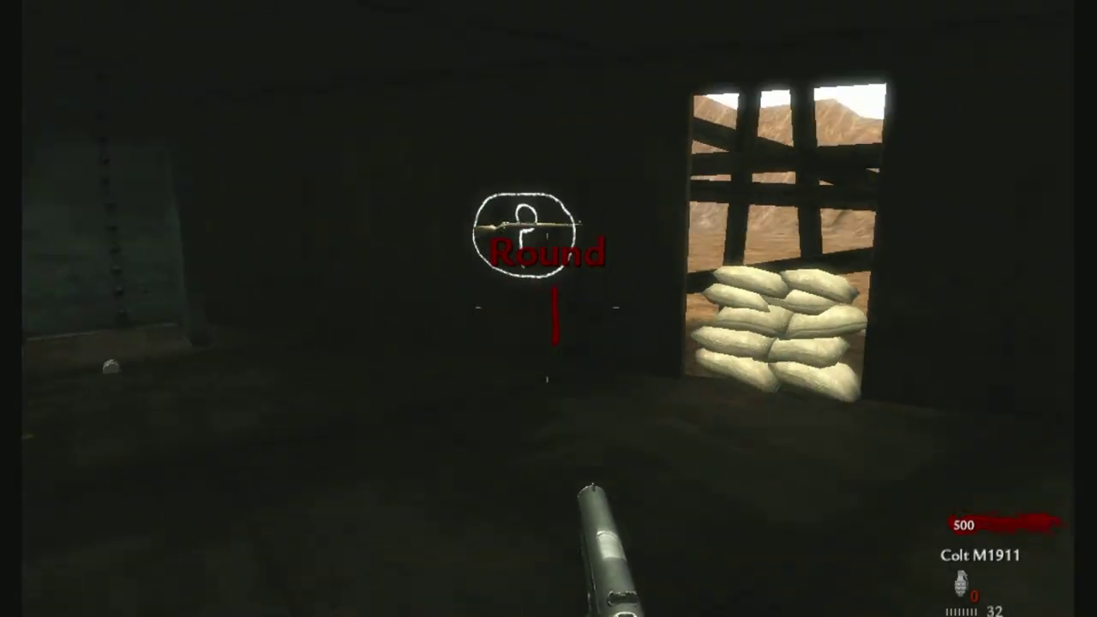
{"action": "key", "text": "w"}
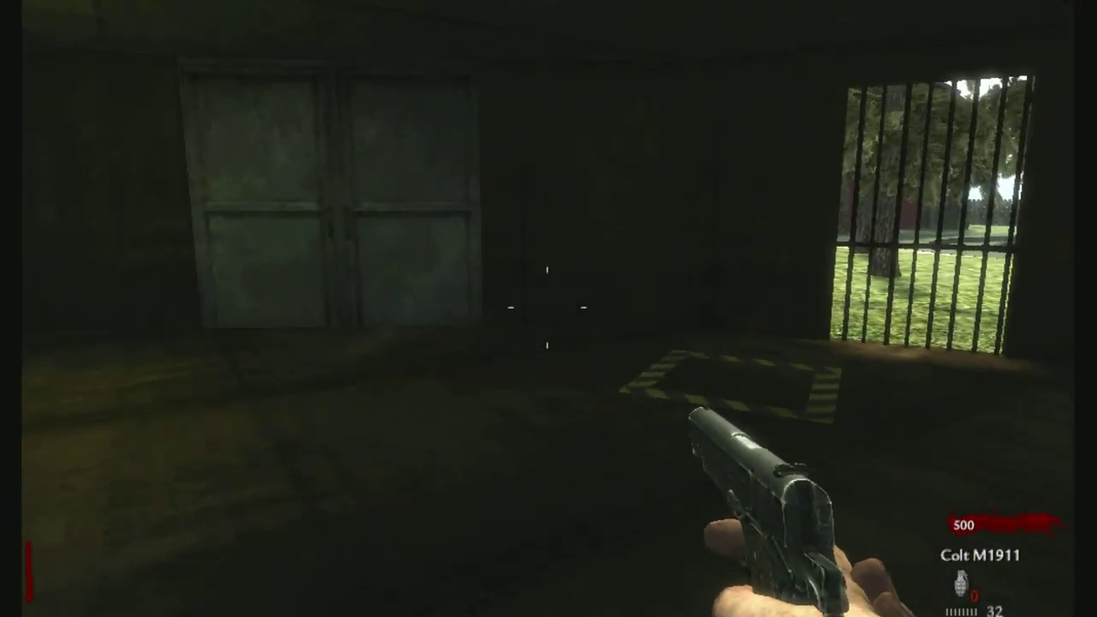